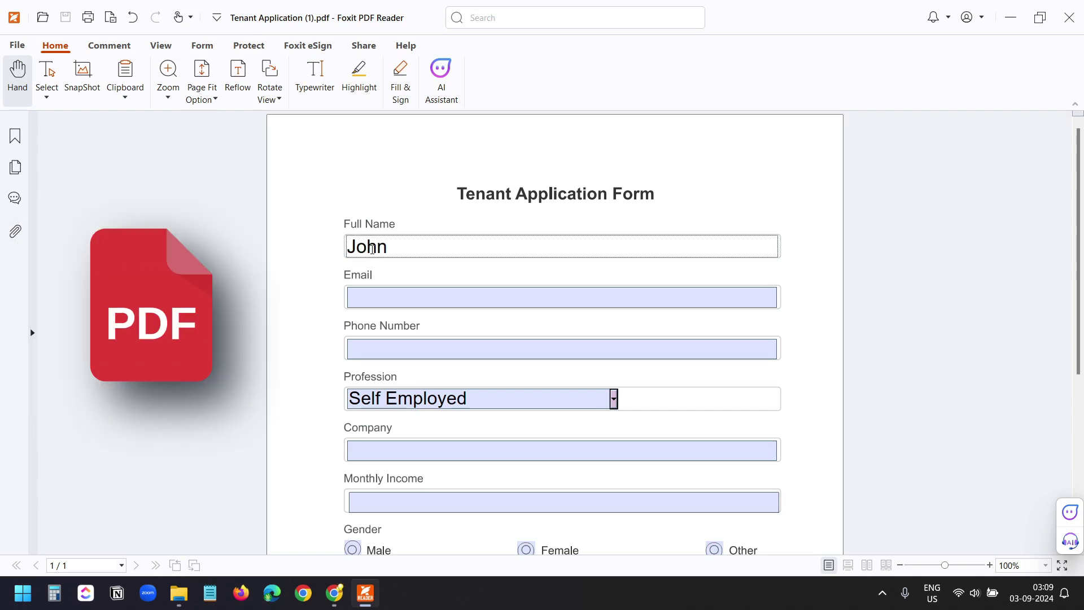
- Enter the applicant's e-mail and phone number, and set Profession to Not working
left_click(377, 291)
type("john@example.com")
left_click(397, 346)
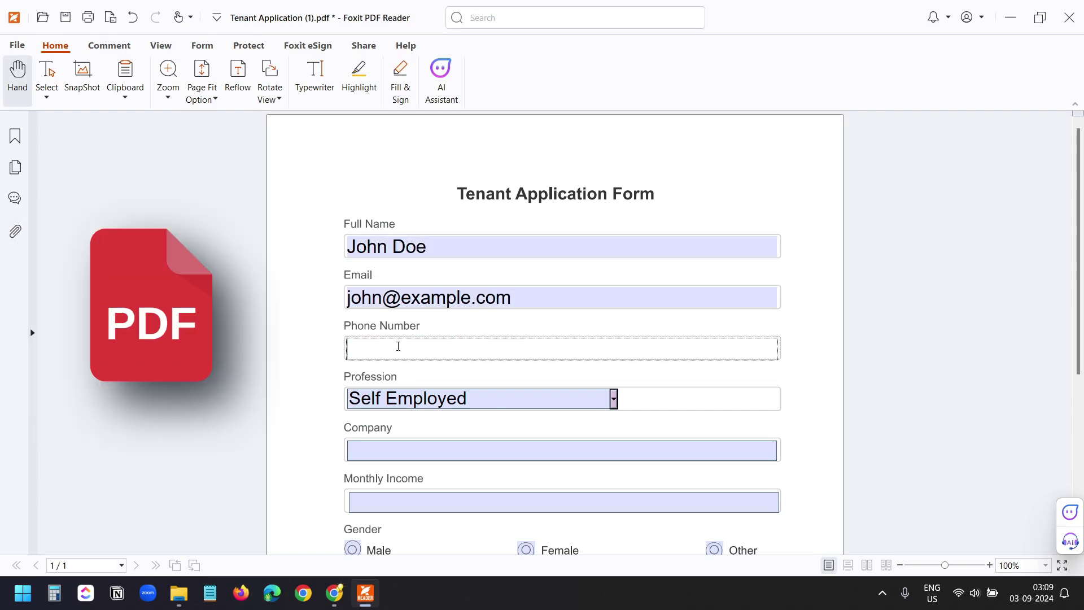
type("1234567890")
left_click(441, 399)
left_click(441, 473)
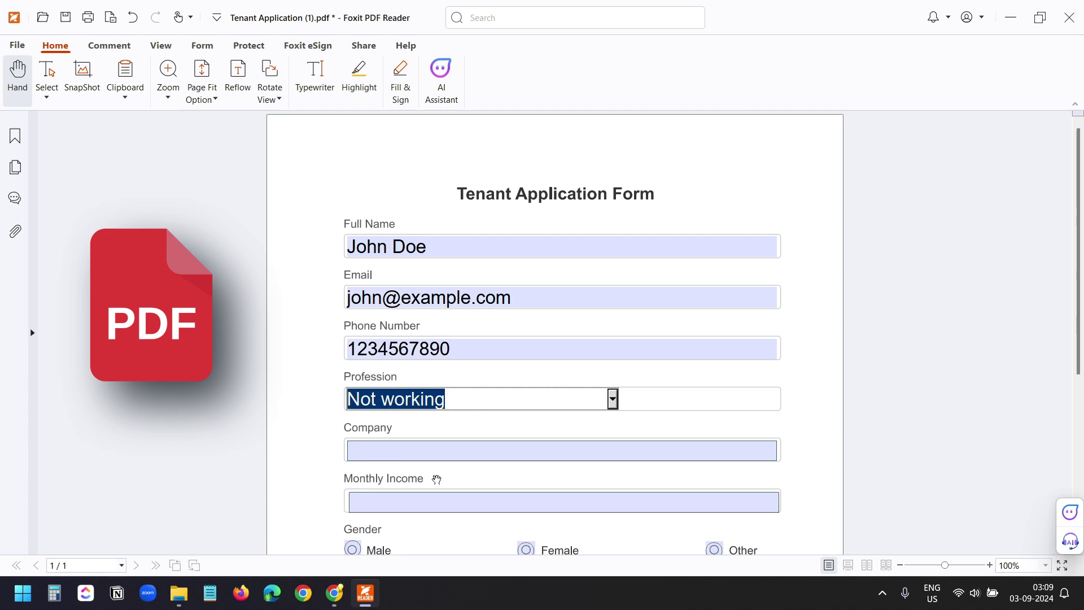
- Fill in Company as 'ABC Co' and Monthly Income as 12345
scroll(441, 469, "down", 2)
left_click(404, 380)
type("ABC Co")
scroll(407, 390, "down", 1)
left_click(414, 404)
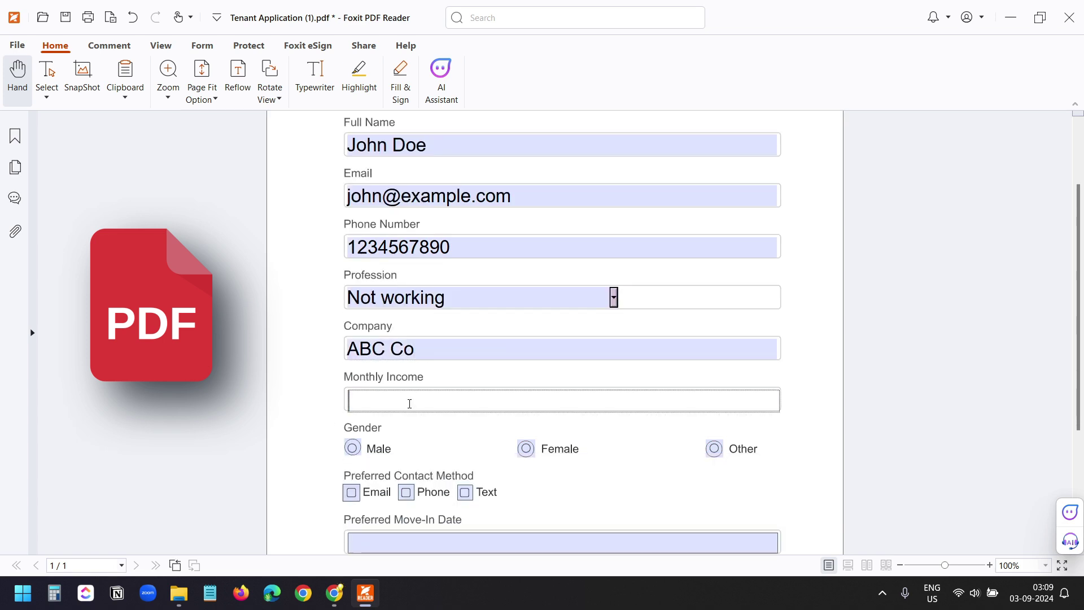
type("12345")
- Select Male gender and tick Email, Phone and Text as contact methods
scroll(381, 418, "down", 1)
left_click(352, 416)
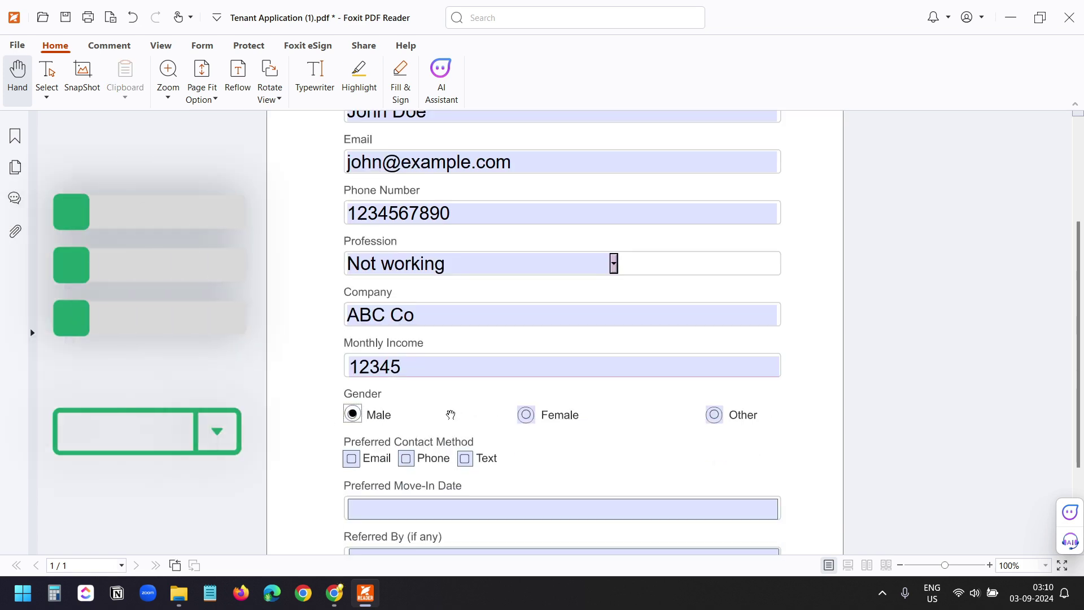
scroll(341, 418, "down", 1)
left_click(351, 426)
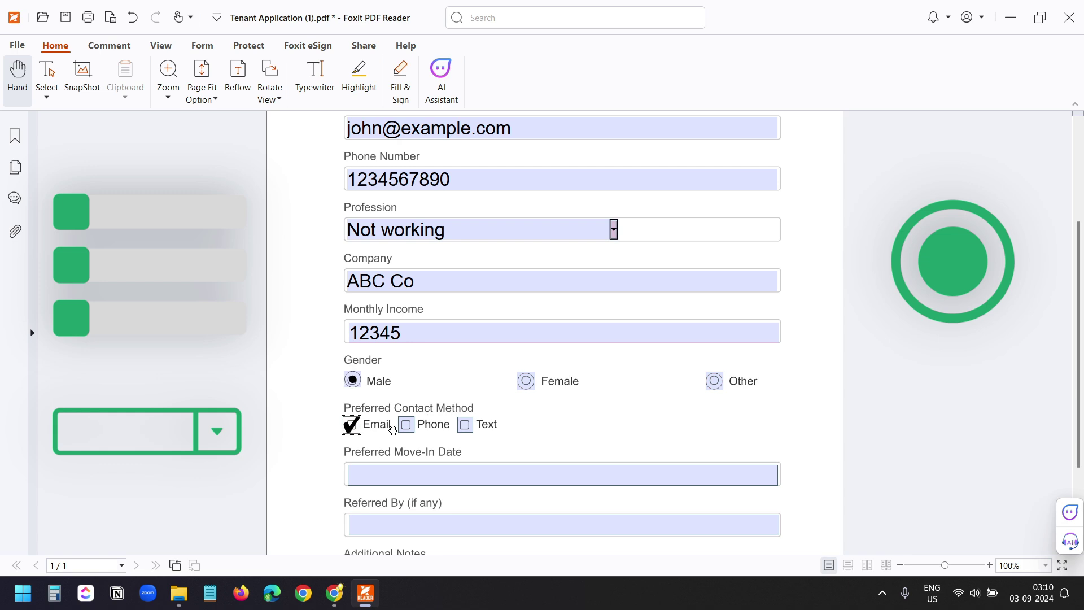
left_click(406, 425)
left_click(464, 425)
- Enter move-in date 09-15-2024 and Referred By 'None', then go to Additional Notes
scroll(554, 428, "down", 3)
left_click(430, 374)
type("0")
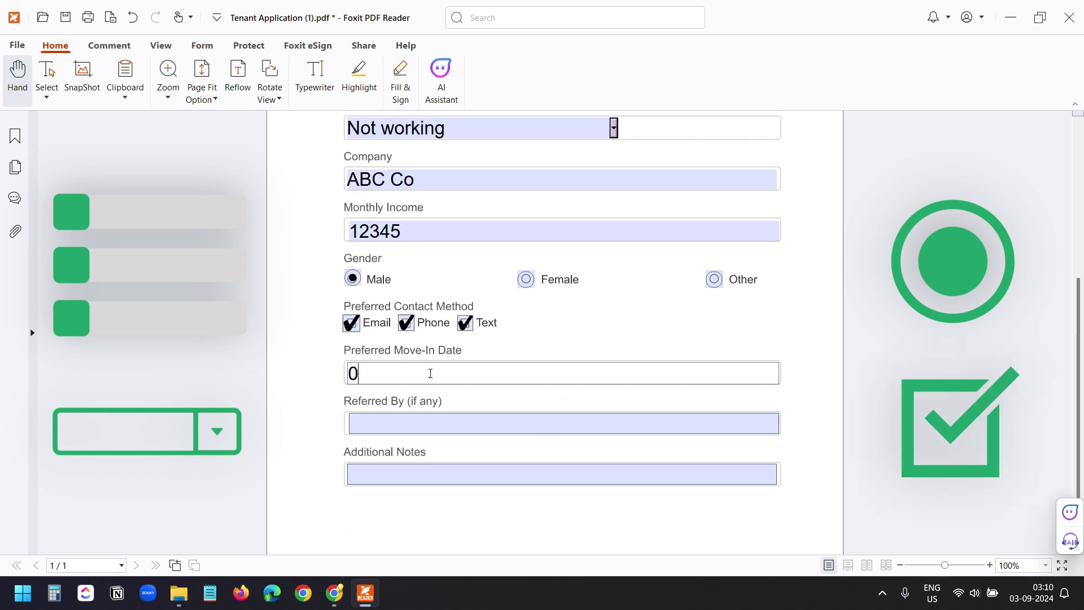
type("9-15-2024")
left_click(415, 426)
type("Non")
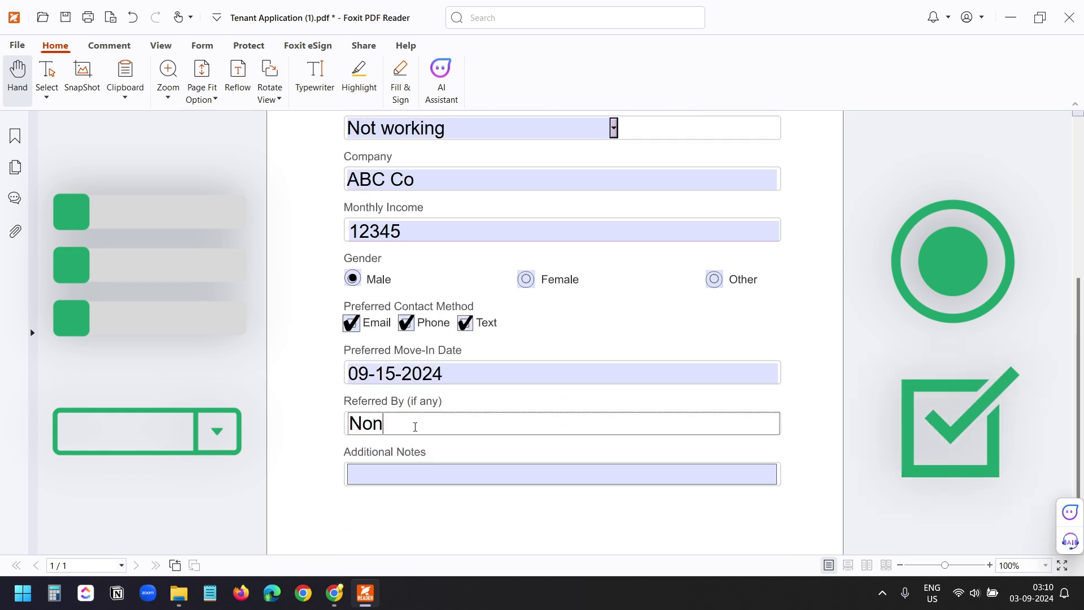
type("e")
left_click(402, 477)
type("None")
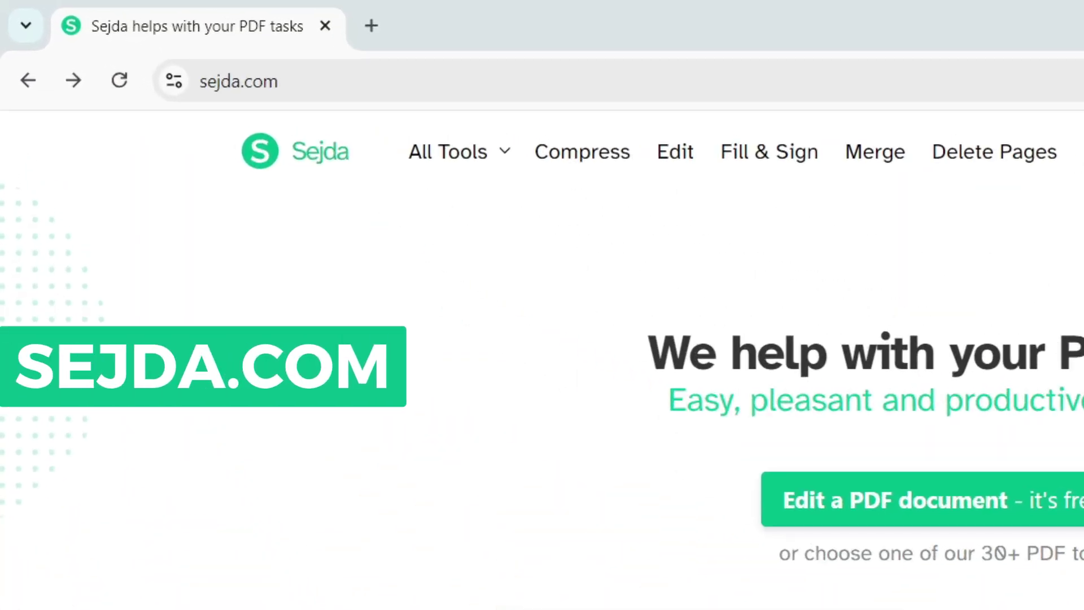
- Go to Sejda's 'Edit a PDF document' online editor page
left_click(676, 158)
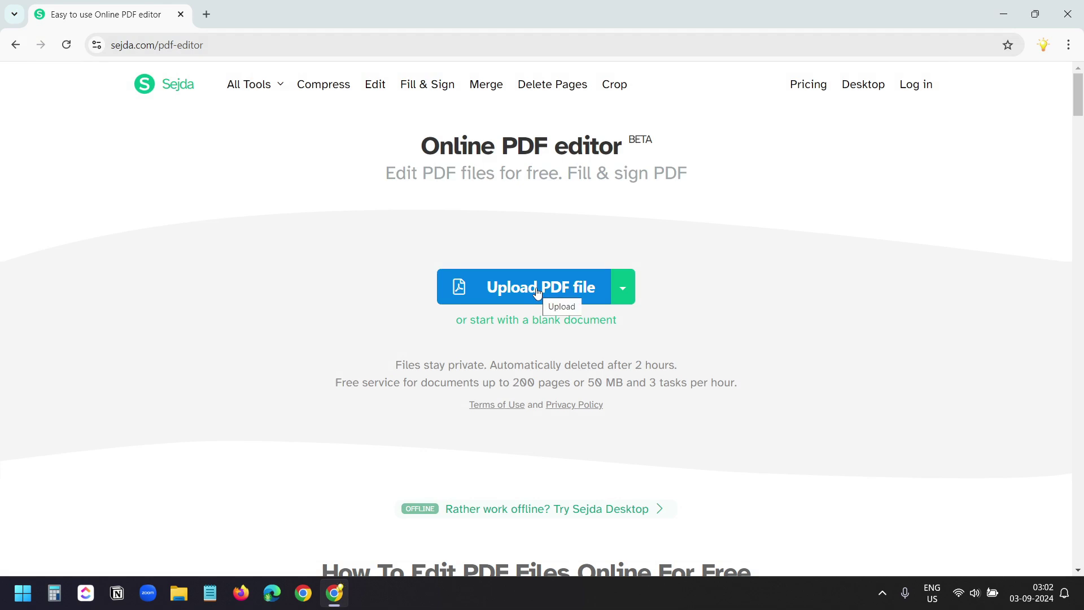
- Upload the Tenant Application PDF into the editor and zoom the page view out
left_click(536, 287)
left_click(171, 137)
double_click(171, 137)
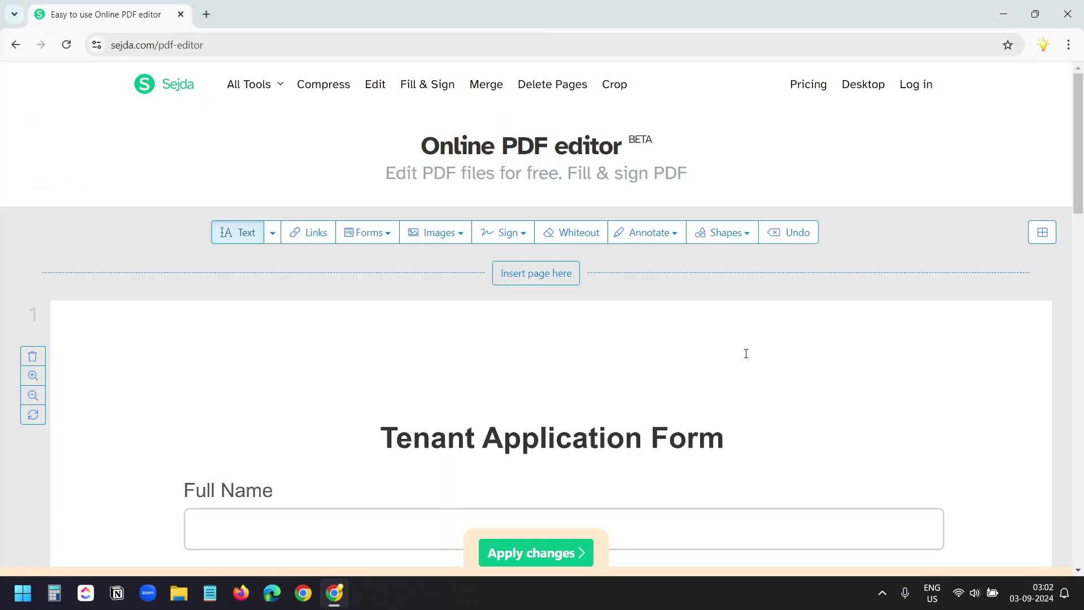
scroll(745, 354, "down", 12)
scroll(236, 317, "up", 10)
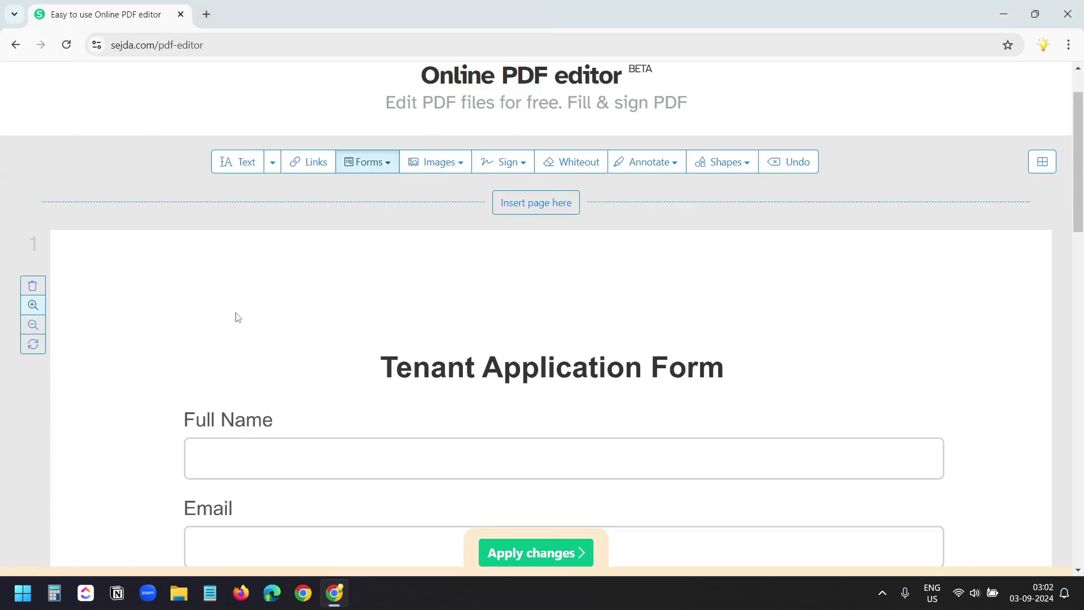
left_click(33, 324)
left_click(135, 325)
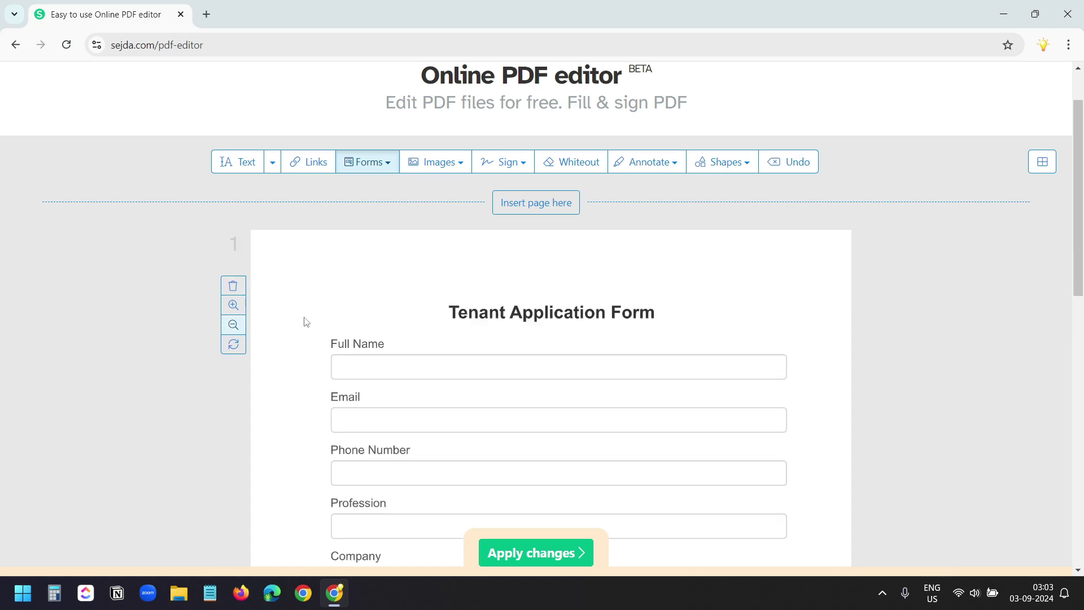
scroll(702, 350, "down", 1)
- Add a single-line text field stretched across the Full Name box
left_click(388, 93)
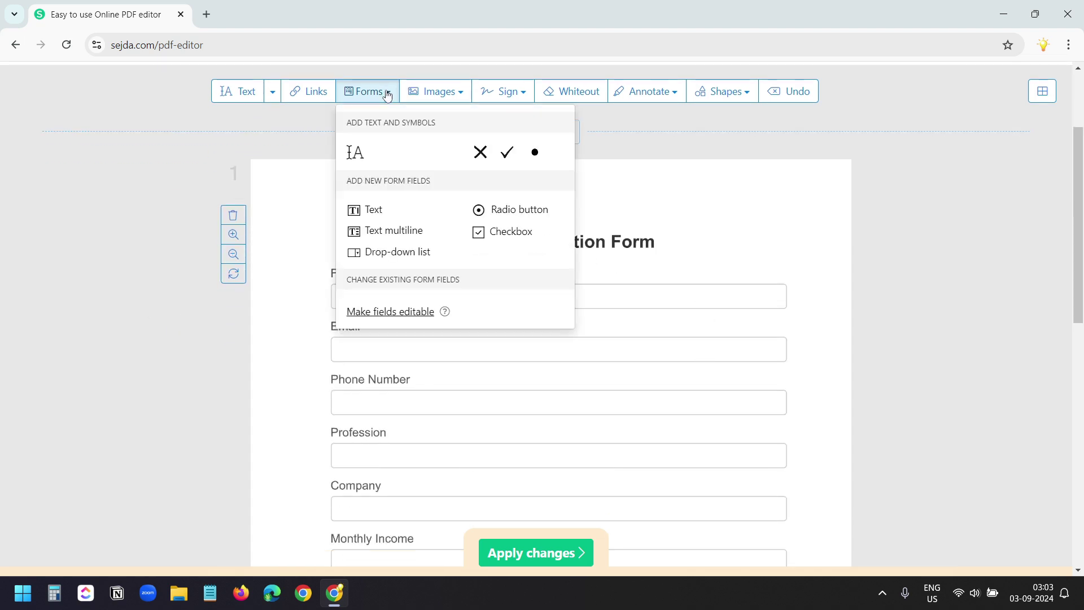
left_click(372, 211)
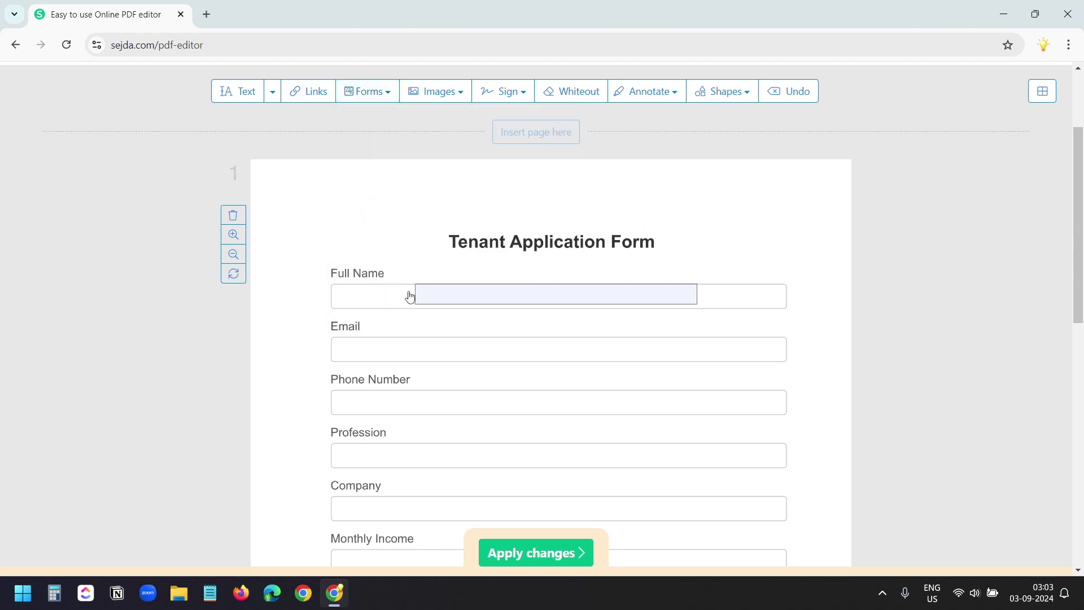
left_click(344, 298)
left_click_drag(619, 297, 792, 295)
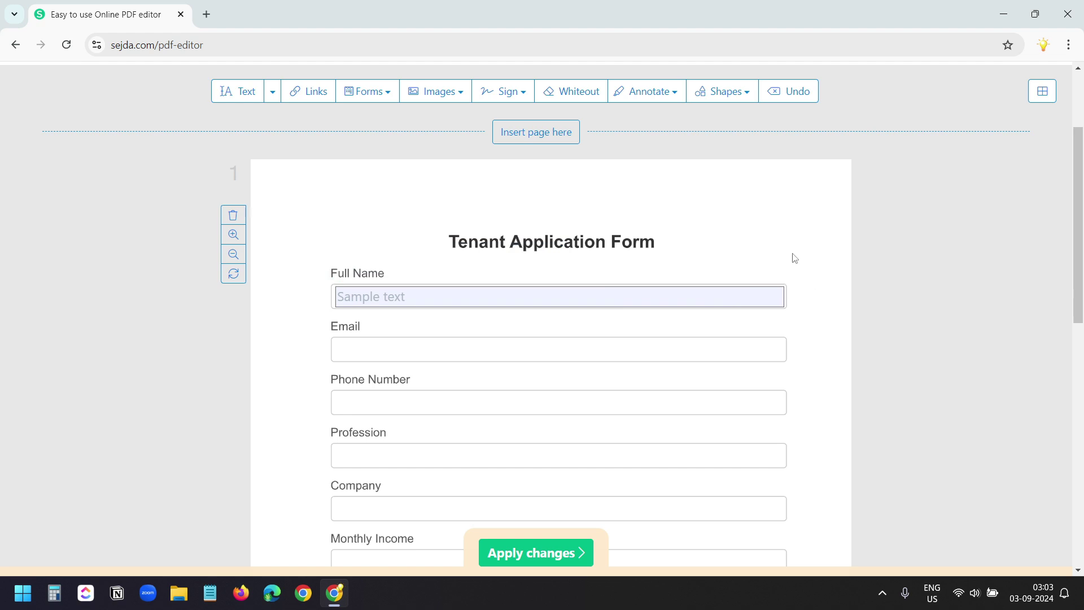
left_click_drag(431, 303, 429, 303)
- Add single-line text fields to the Email and Phone Number boxes
left_click(388, 100)
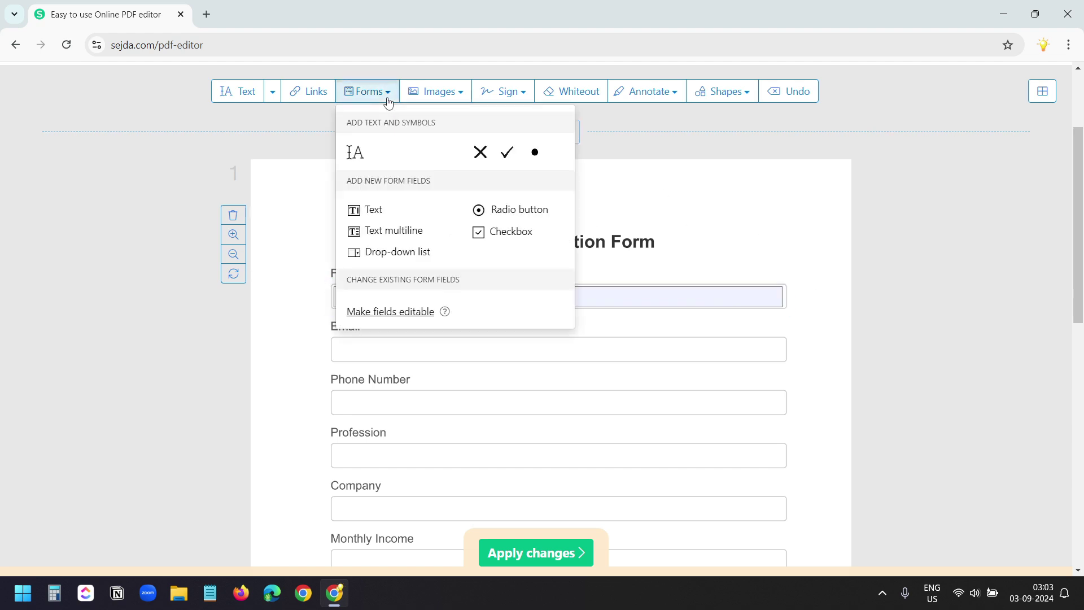
left_click(372, 210)
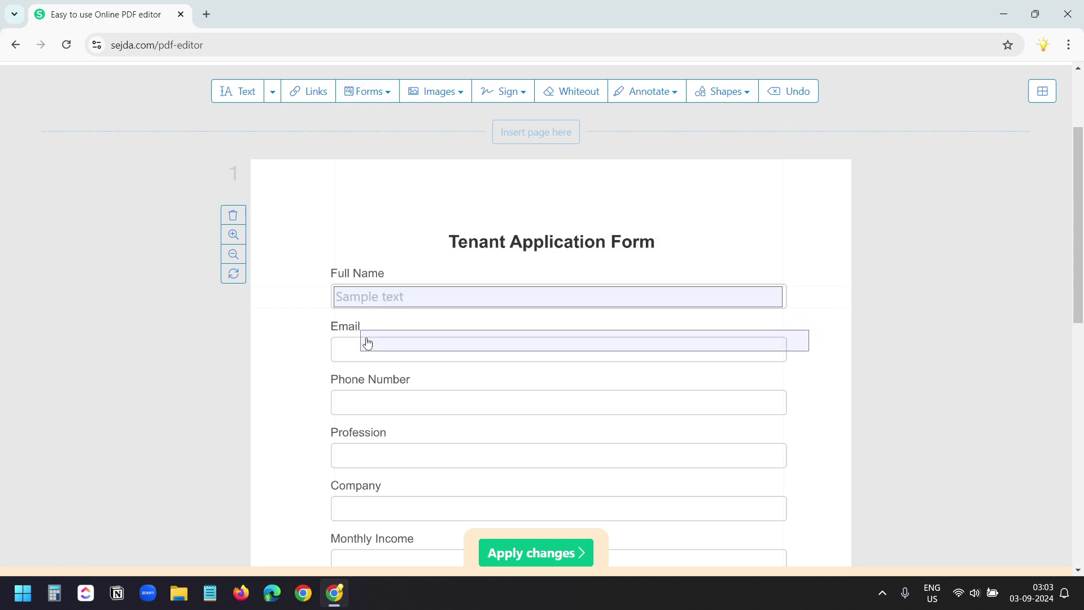
left_click(342, 350)
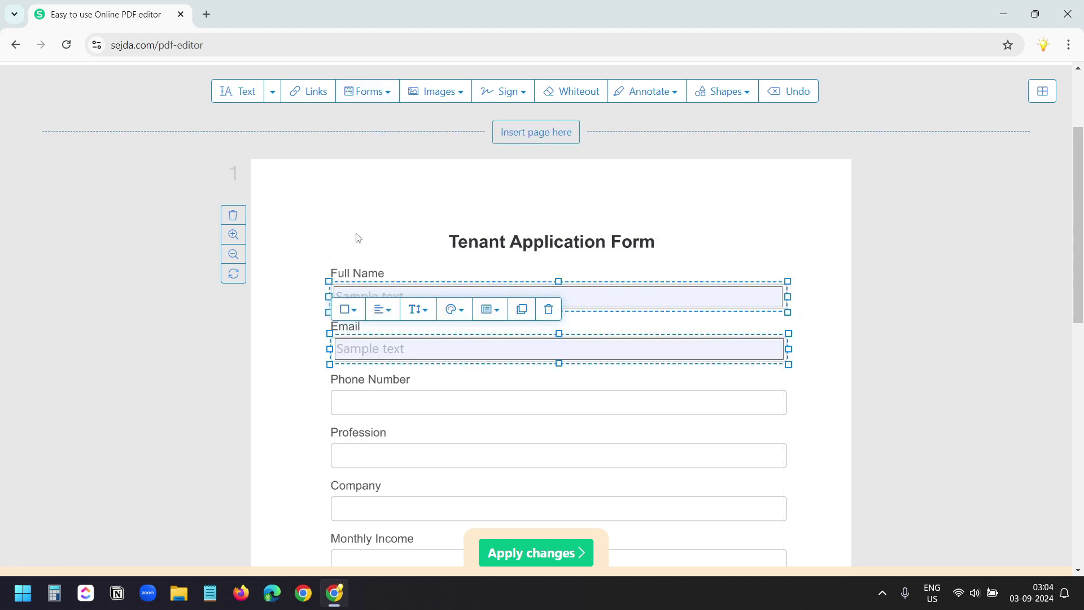
left_click(371, 94)
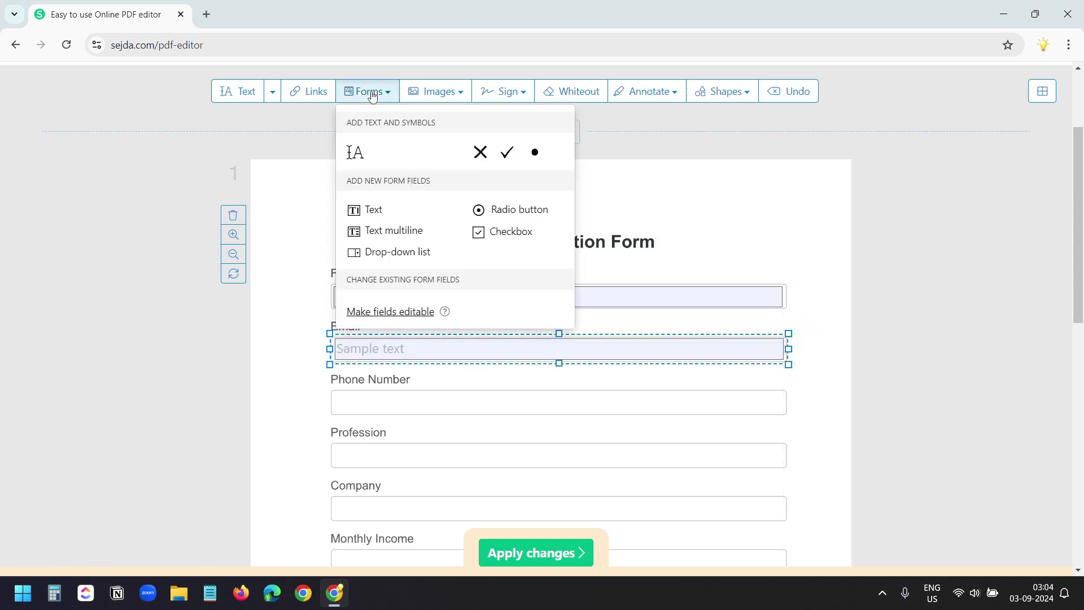
left_click(374, 209)
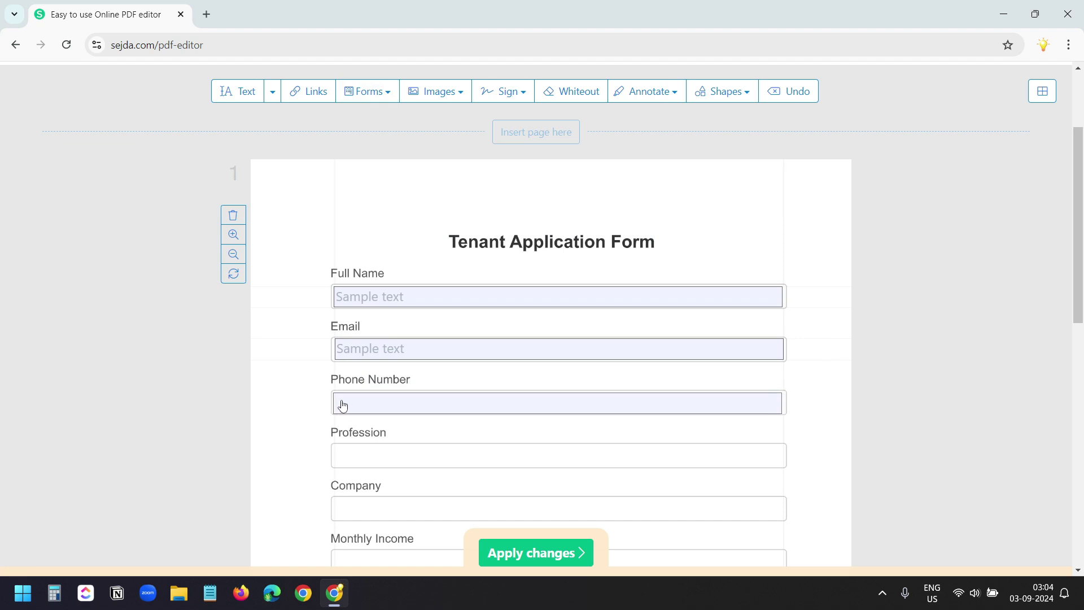
left_click(342, 406)
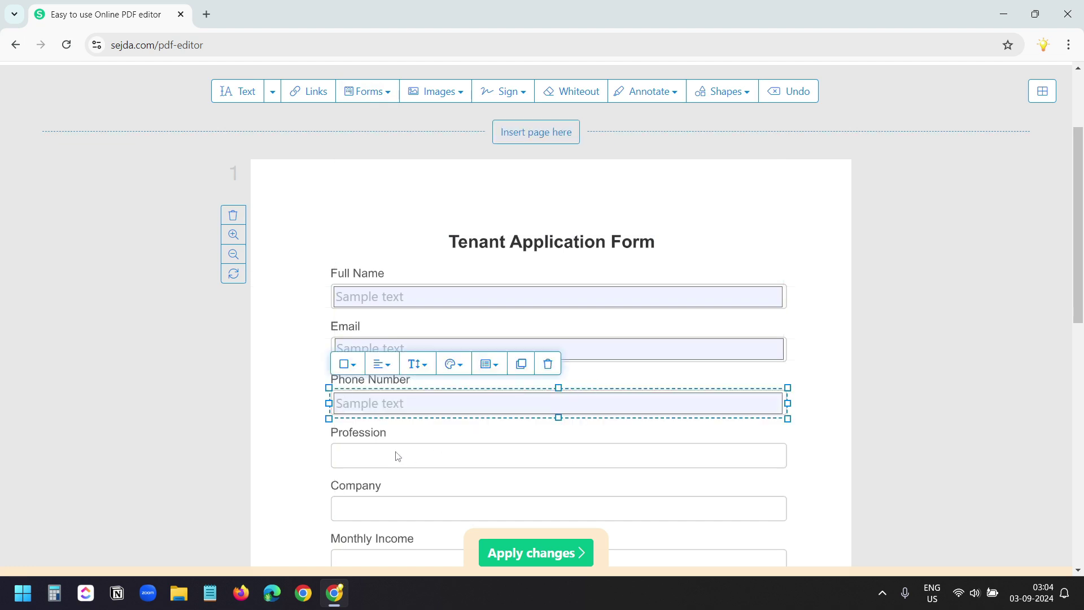
- Place a drop-down list field in the Profession box and open its settings
left_click(308, 243)
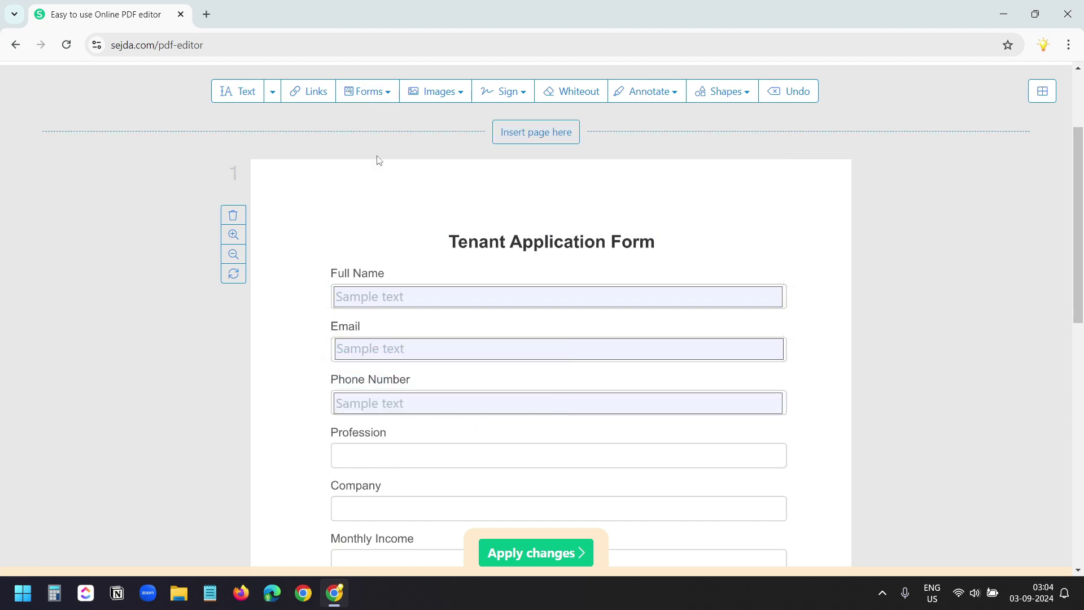
left_click(376, 95)
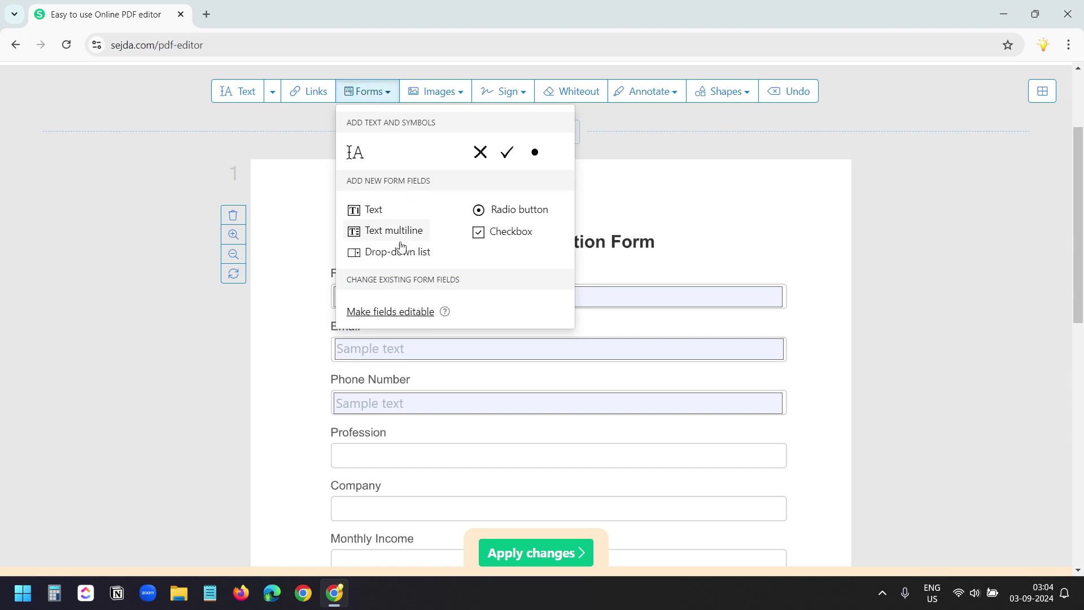
left_click(381, 256)
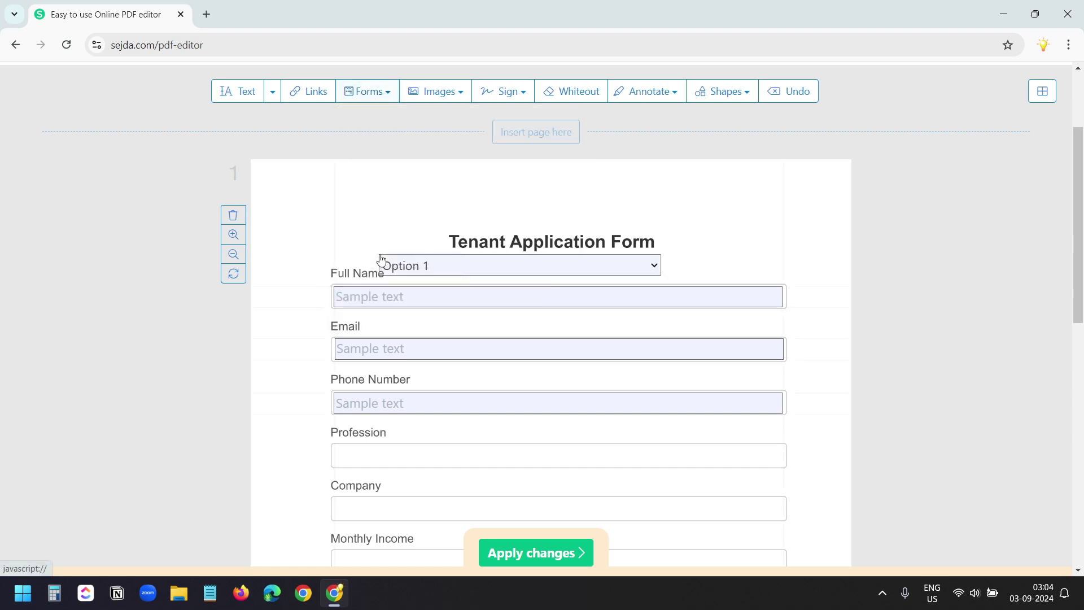
left_click(342, 457)
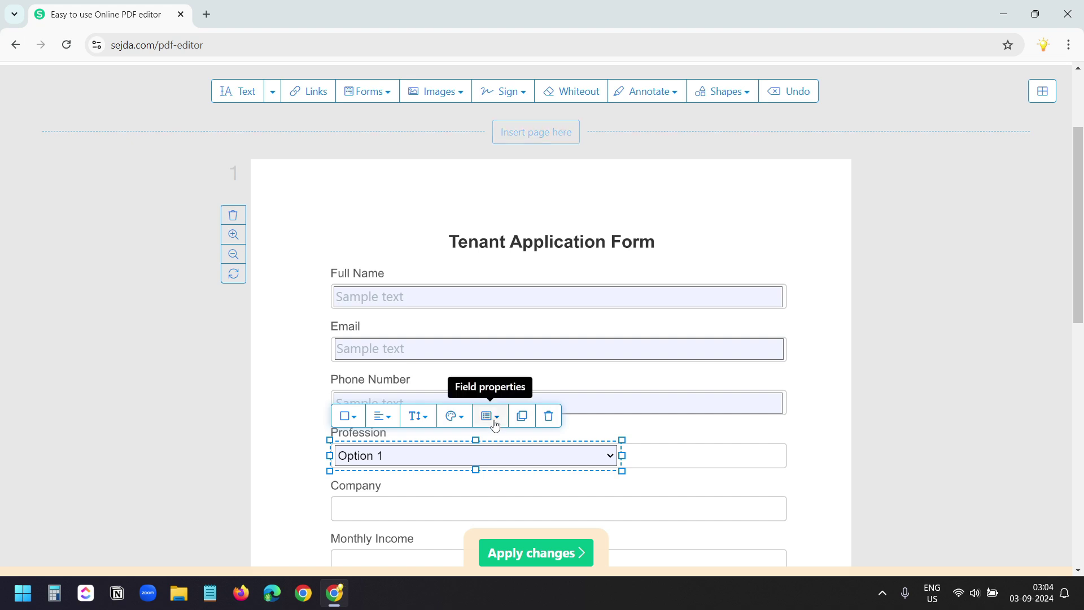
left_click(495, 425)
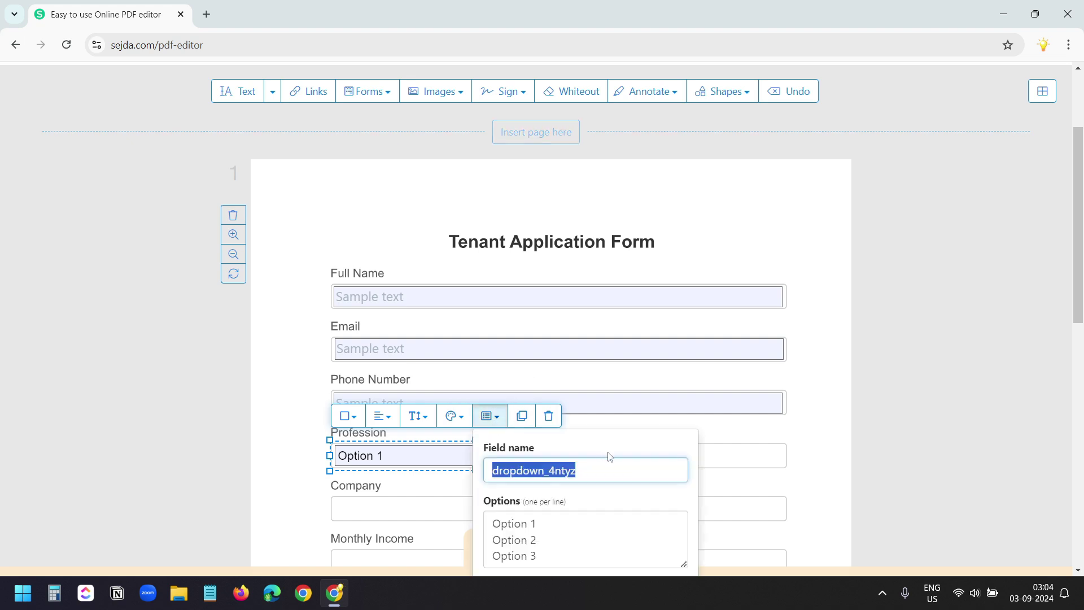
- Set the options to Self Employed, Working in a Company and Not working, multiple selections off
key("BackSpace")
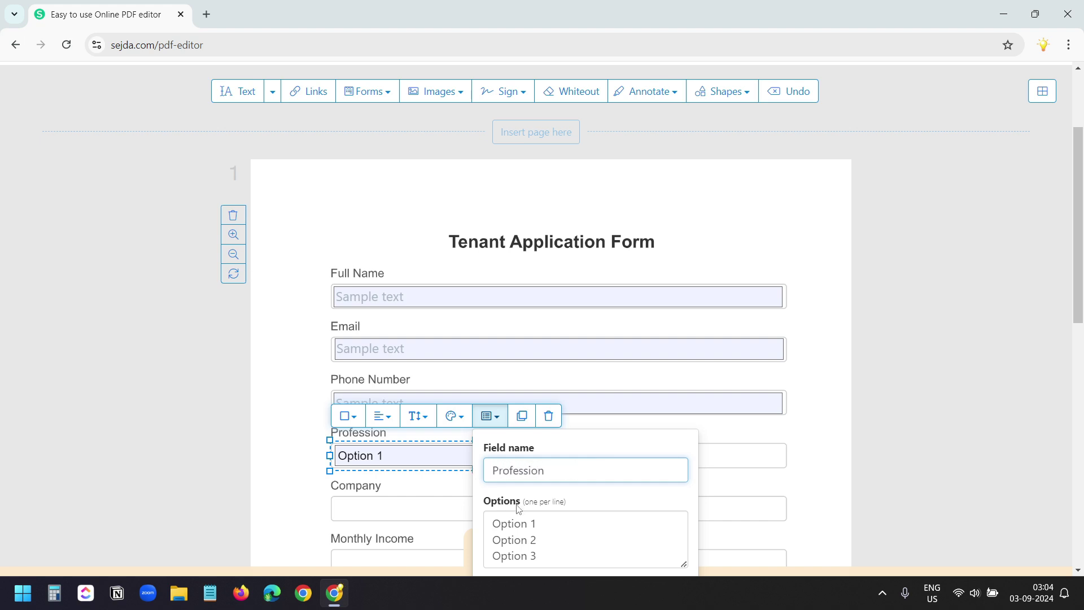
left_click_drag(549, 524, 497, 524)
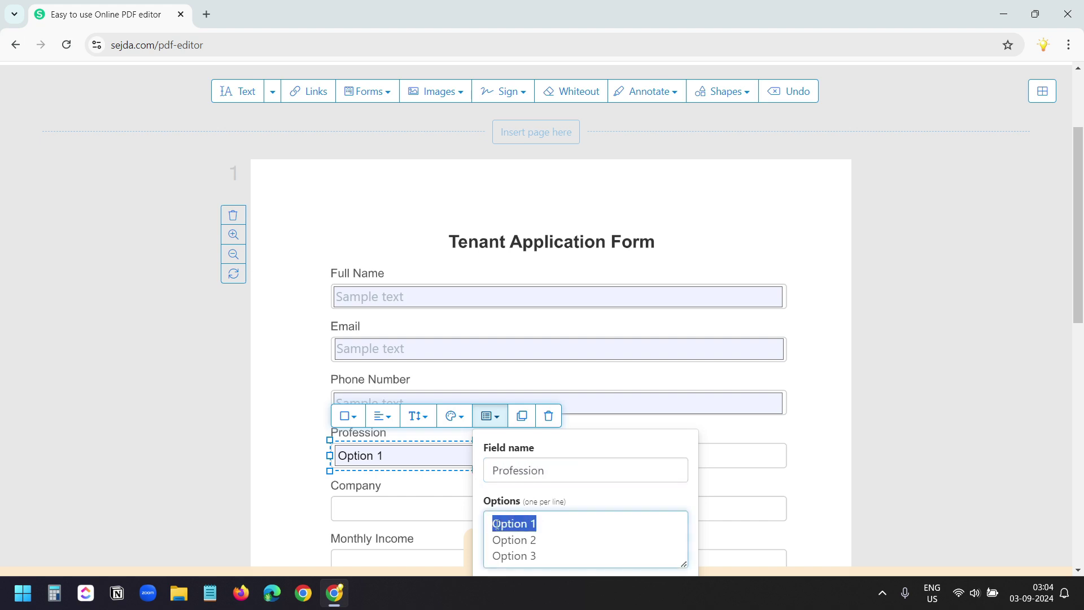
type("Self Employed")
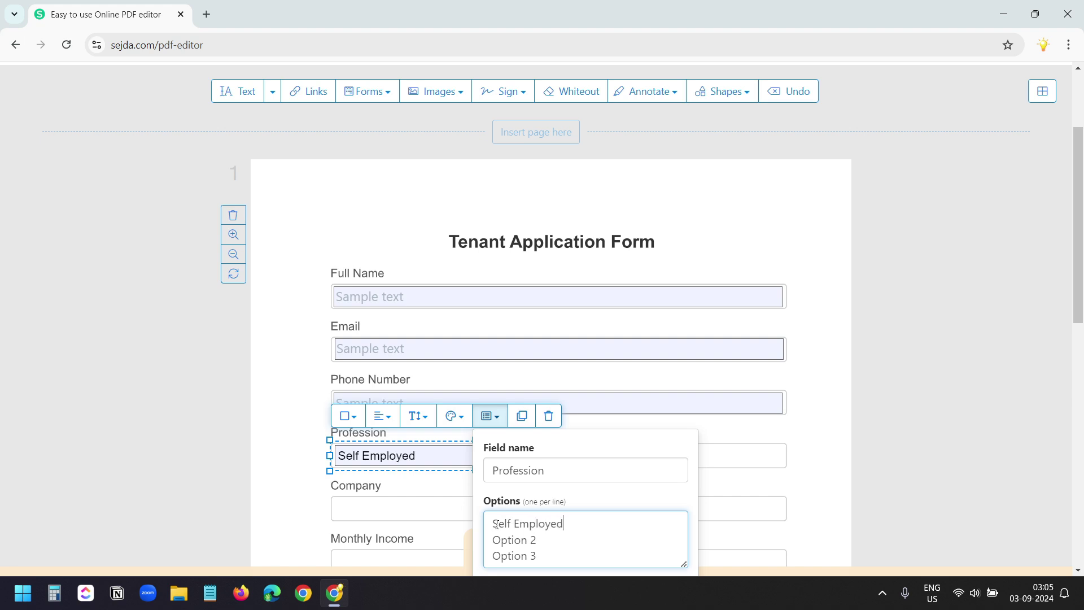
left_click_drag(537, 540, 494, 540)
type("Working in a Company")
left_click_drag(537, 556, 494, 556)
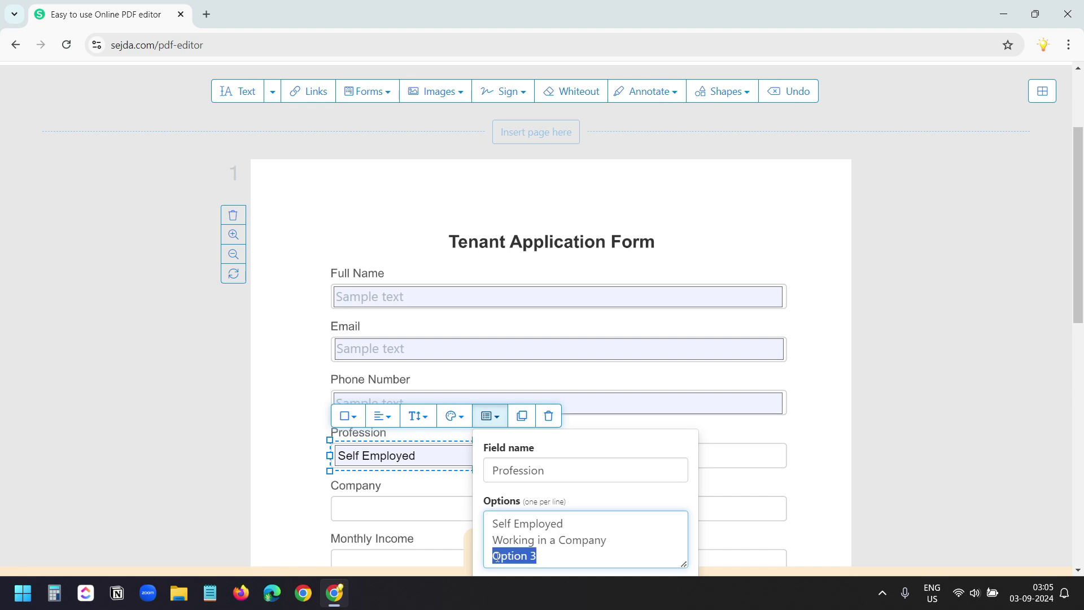
type("Not working")
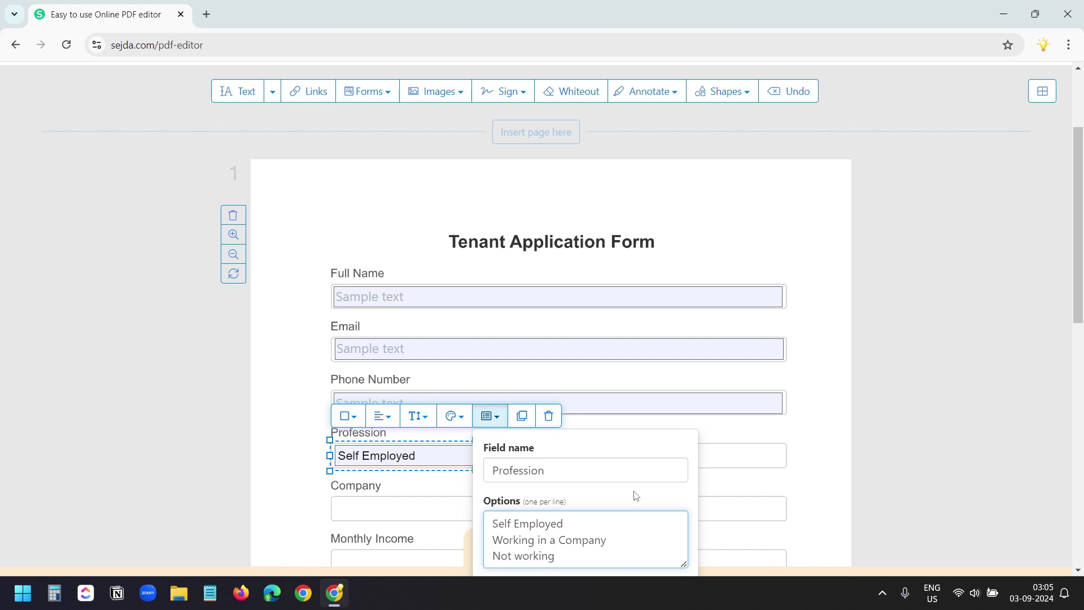
scroll(637, 495, "down", 3)
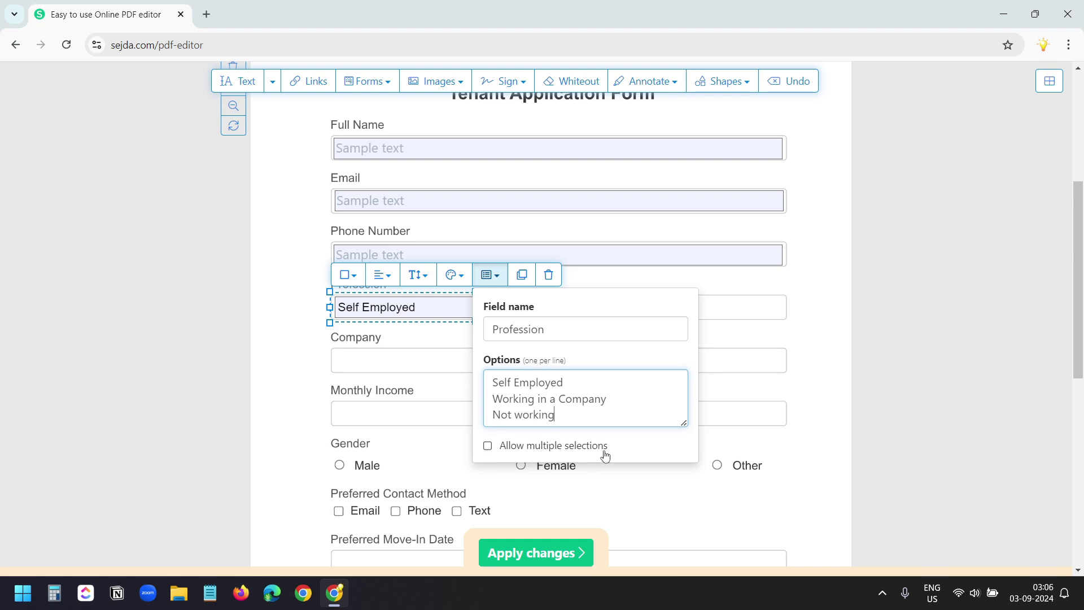
left_click(488, 448)
left_click(489, 449)
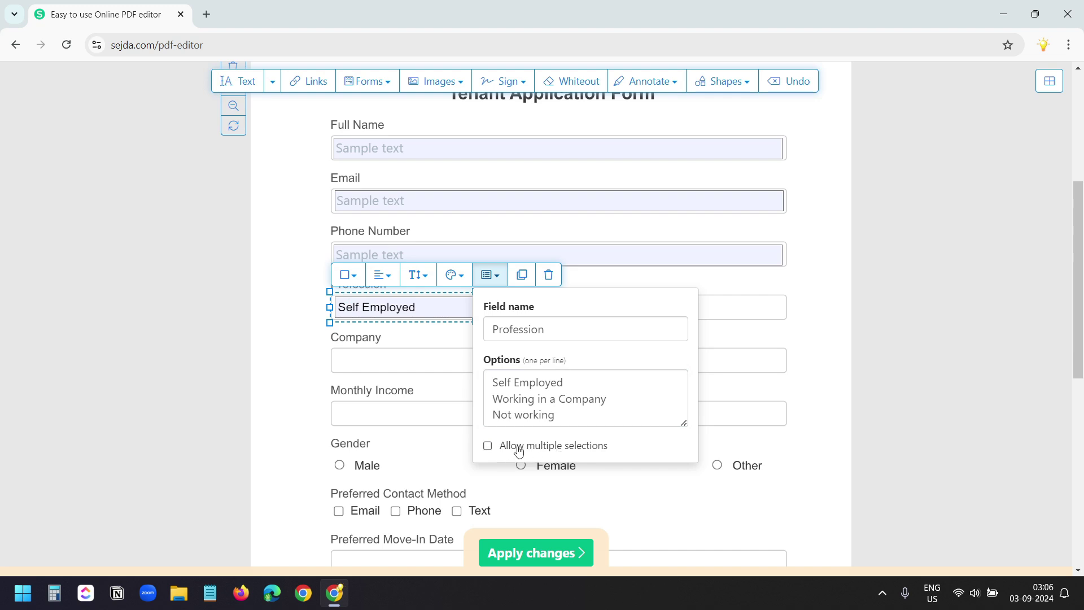
- Confirm the Profession drop-down settings and preview its list of choices
key("Escape")
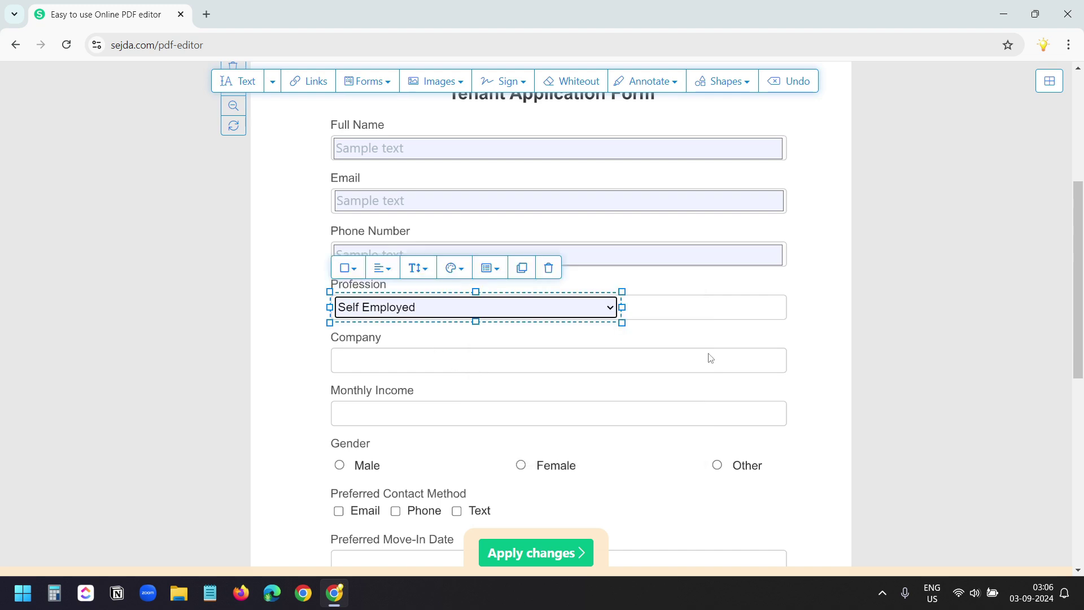
left_click(508, 308)
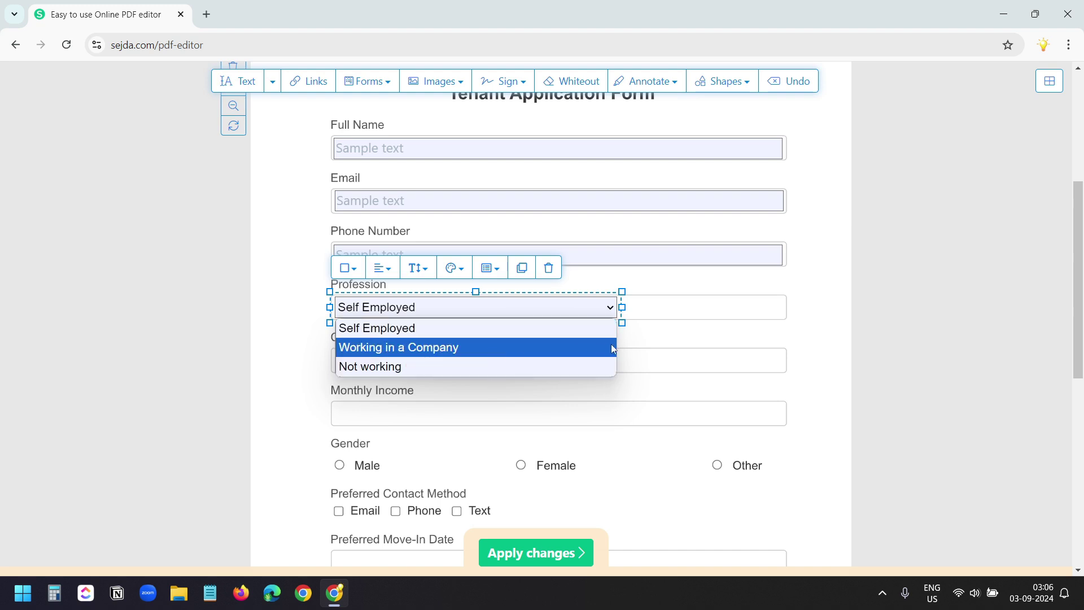
left_click(650, 380)
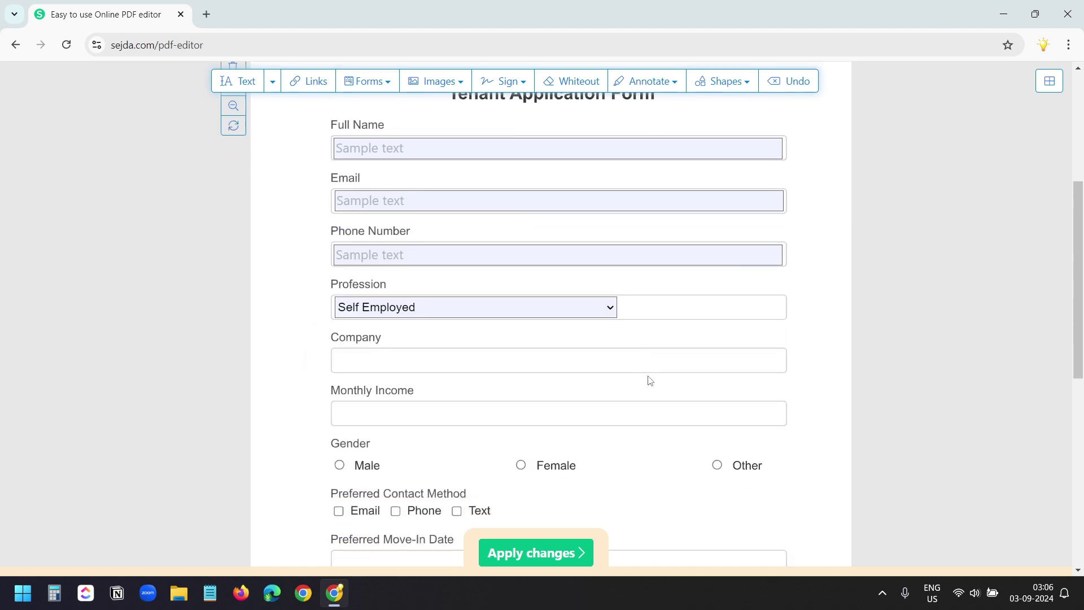
- Add single-line text fields to the Company and Monthly Income boxes
left_click(370, 82)
left_click(373, 199)
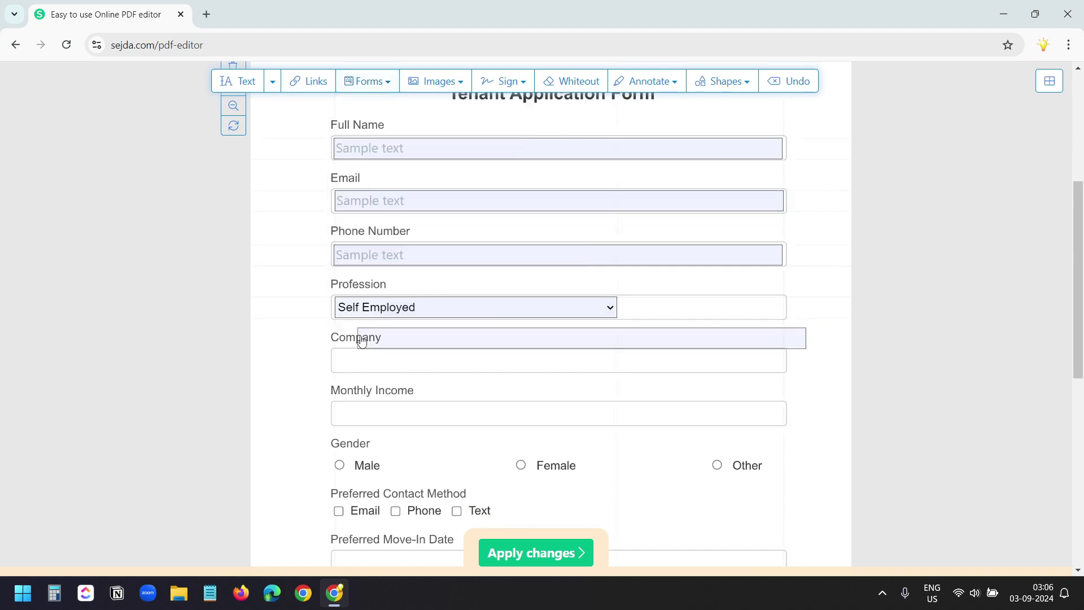
left_click(347, 363)
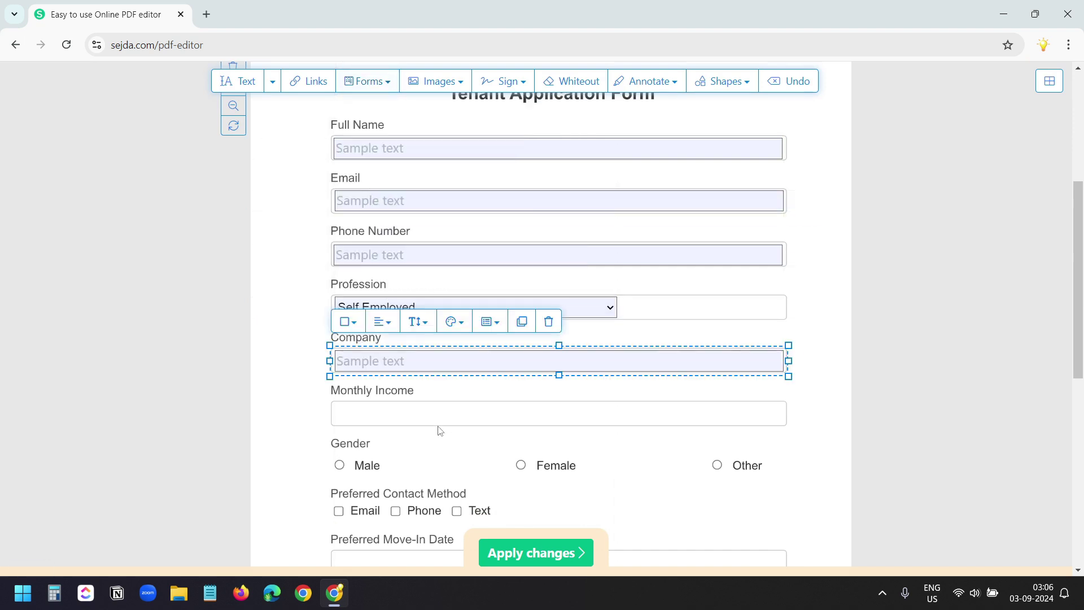
left_click(371, 89)
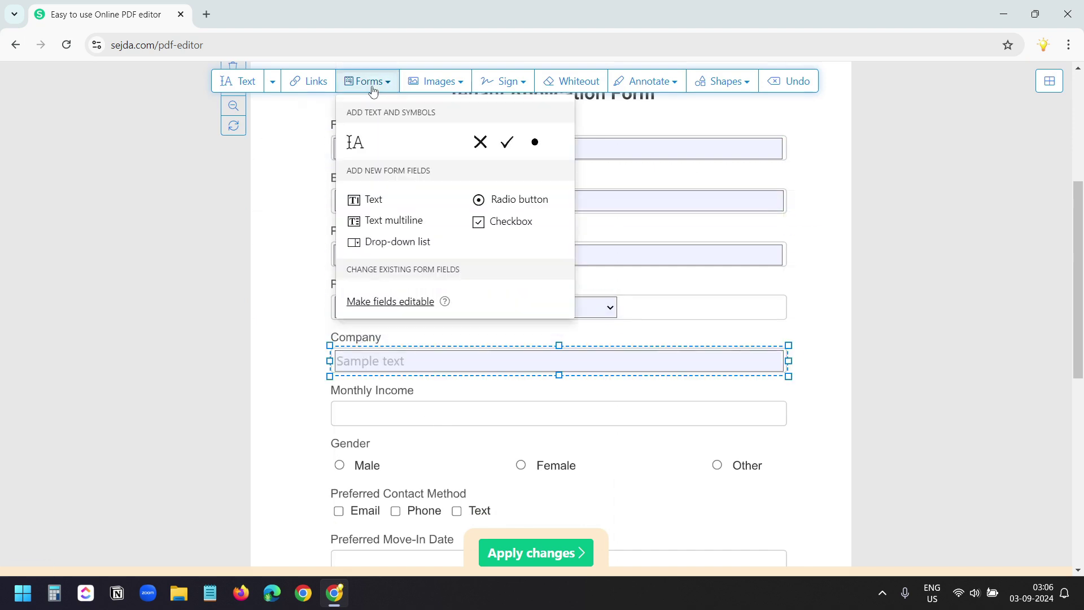
left_click(373, 199)
left_click(345, 414)
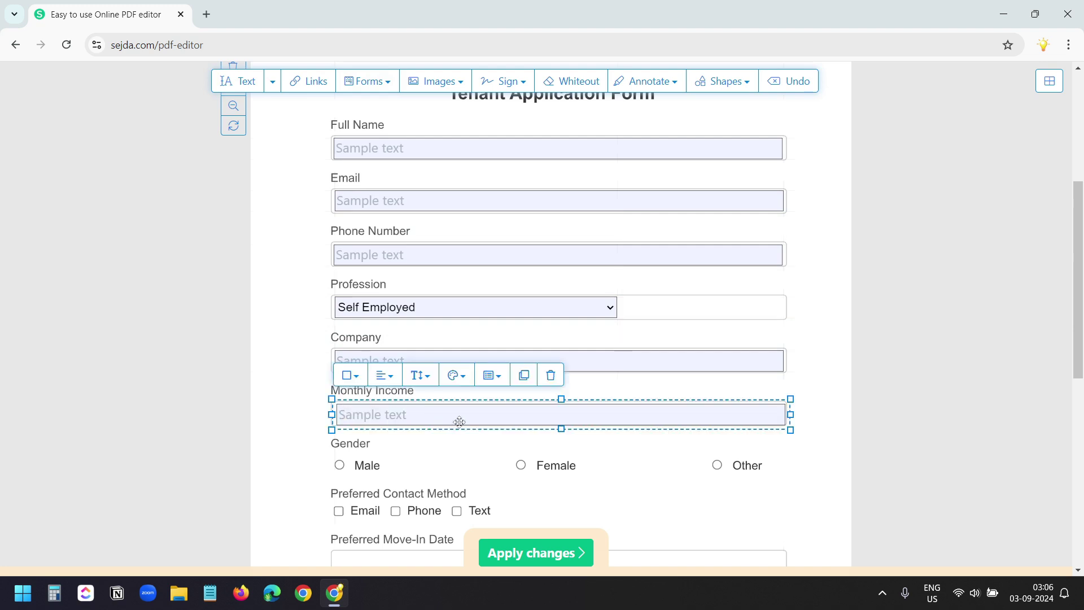
scroll(550, 331, "down", 3)
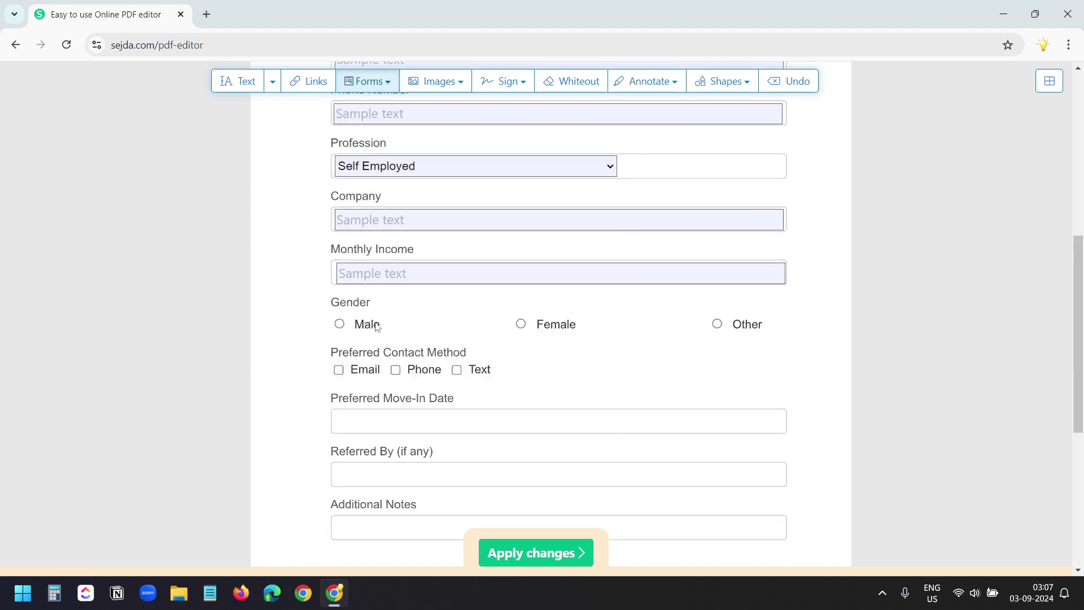
- Place radio buttons on the Male, Female and Other gender options
left_click(381, 85)
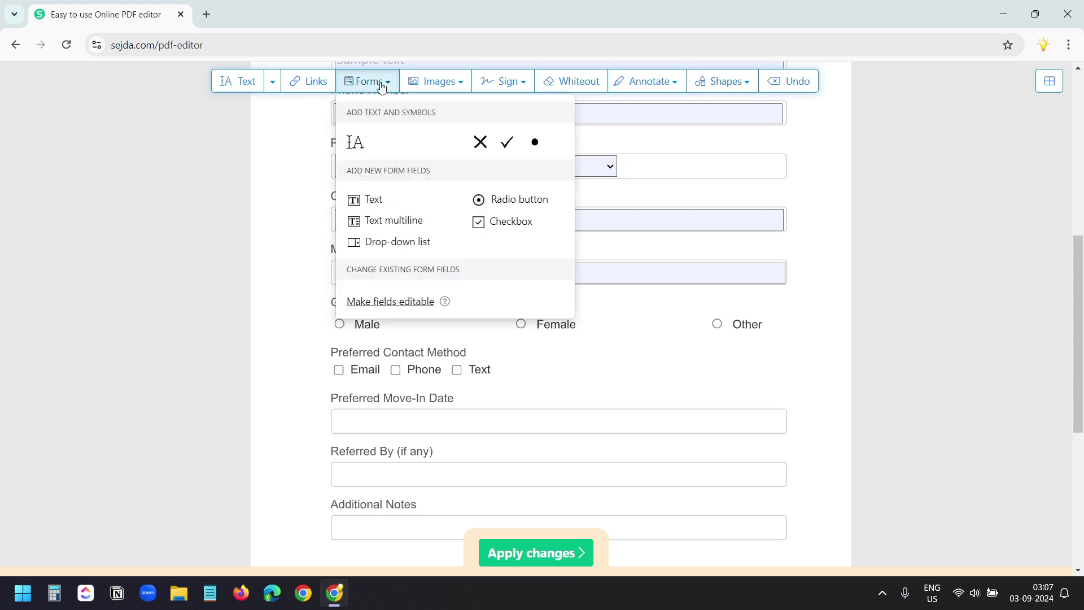
left_click(478, 200)
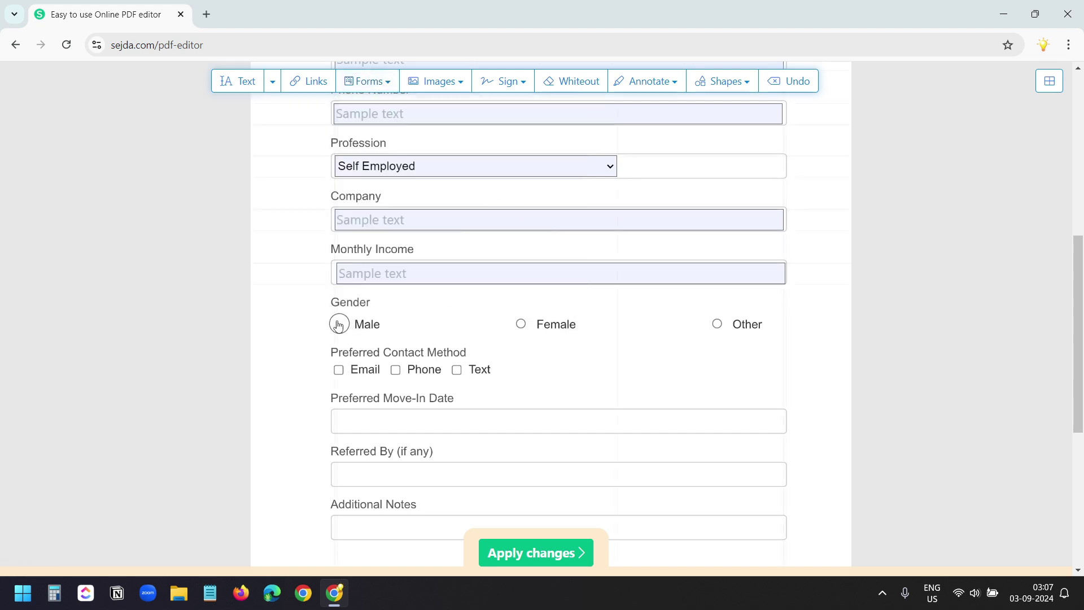
left_click(339, 323)
left_click(370, 82)
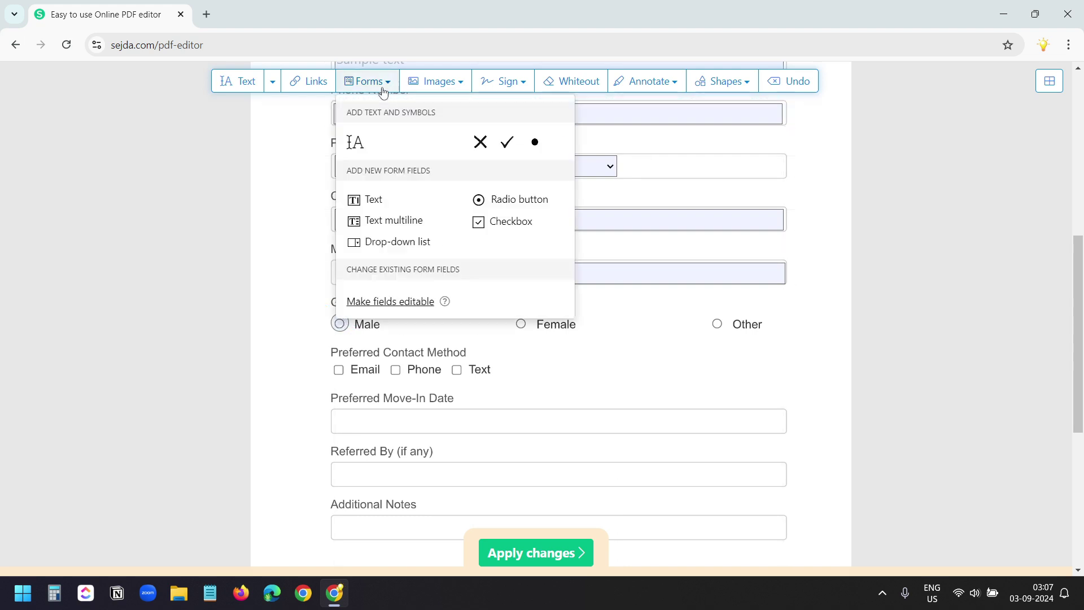
left_click(484, 199)
left_click(521, 324)
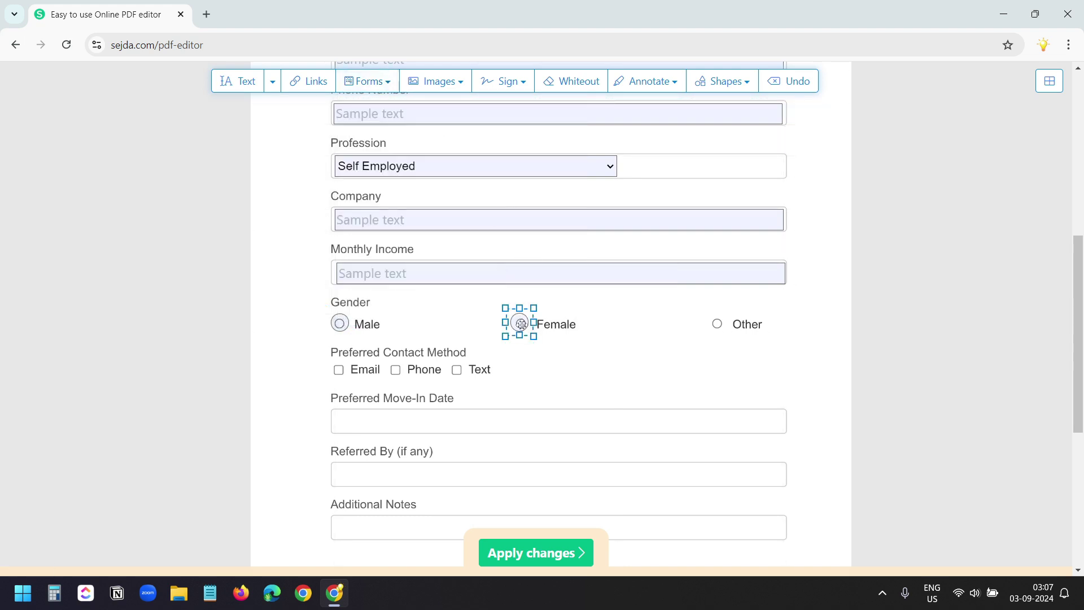
left_click(372, 85)
left_click(482, 199)
left_click(717, 324)
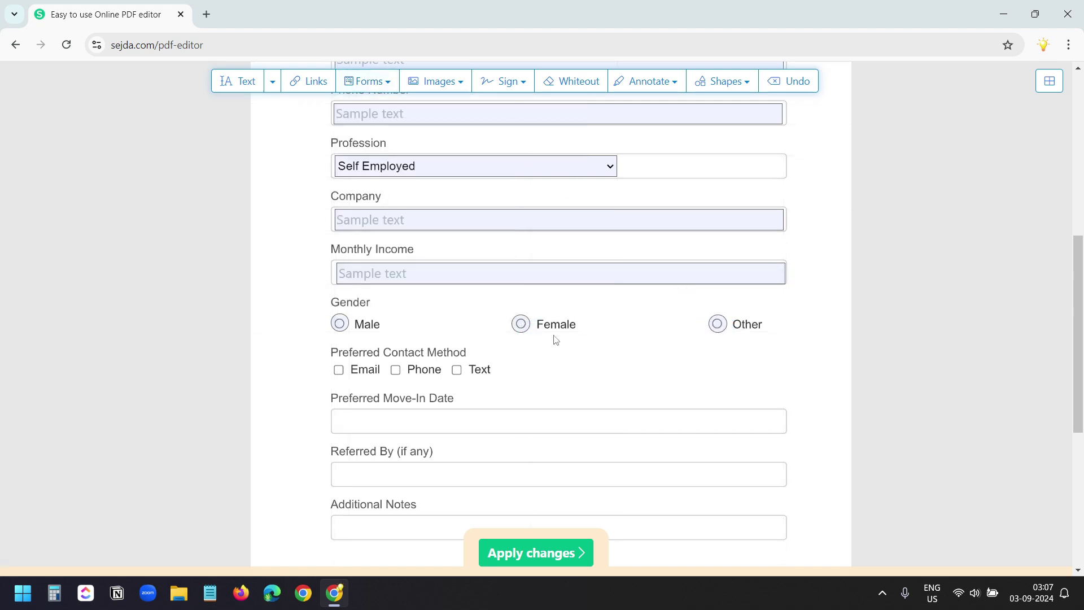
left_click(369, 85)
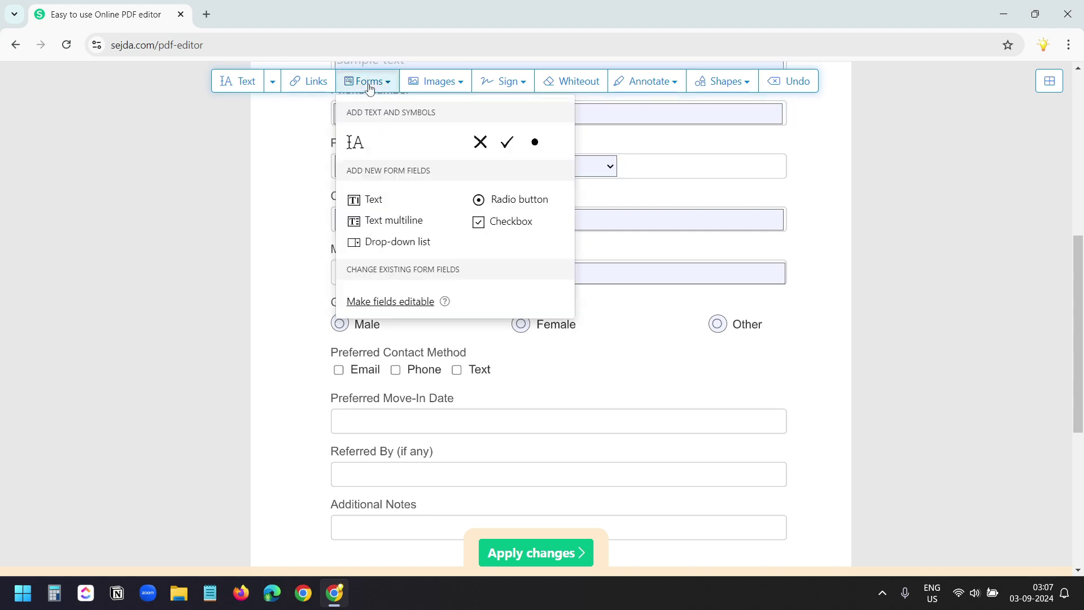
- Place checkbox fields on each of the Email, Phone and Text contact options
left_click(490, 225)
left_click(337, 372)
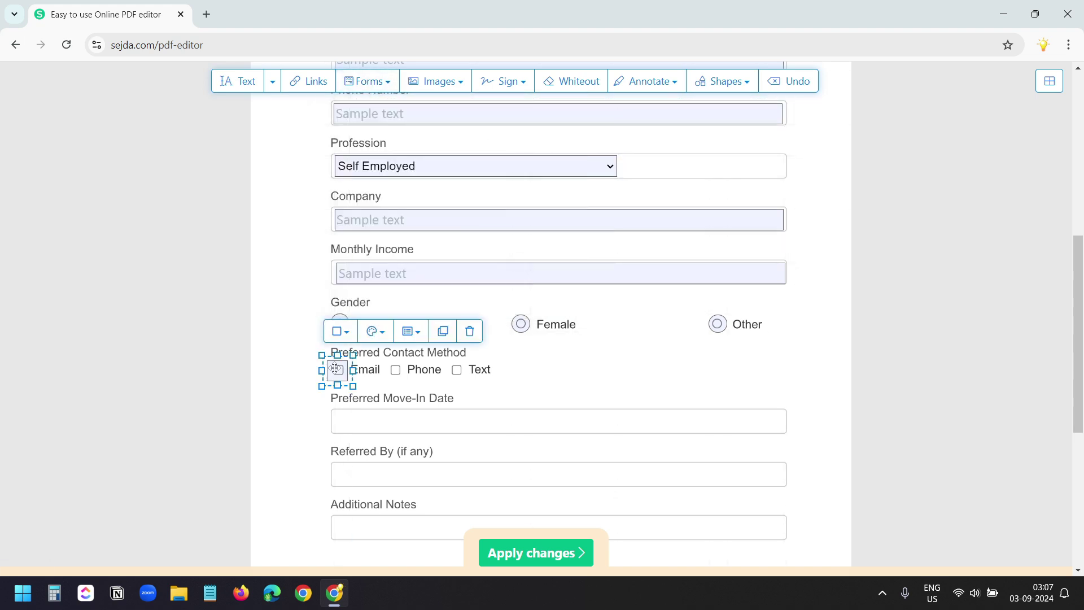
left_click(325, 380)
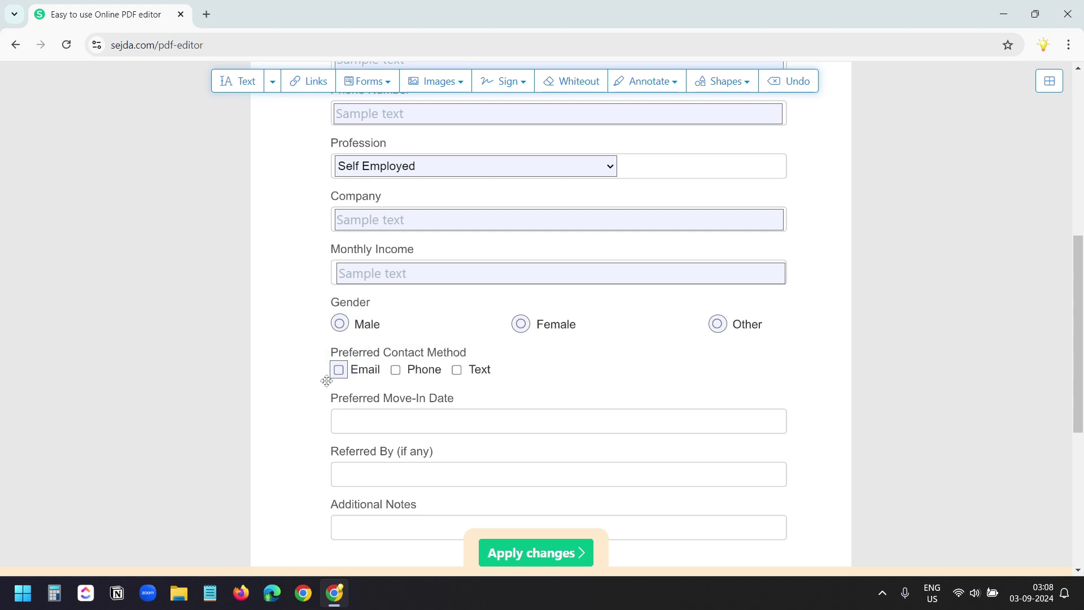
left_click(327, 381)
left_click(367, 80)
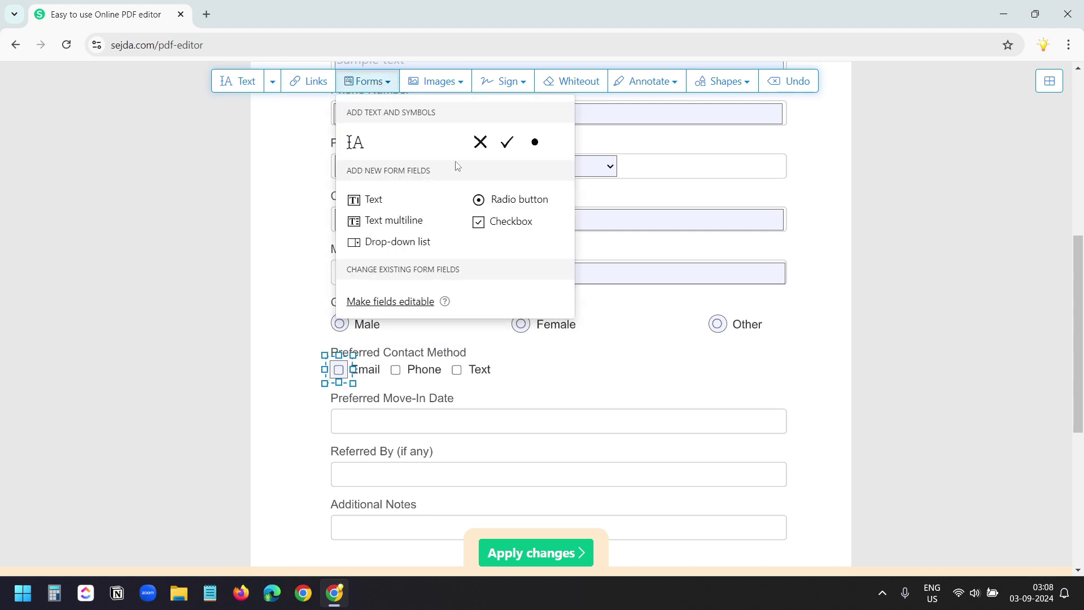
left_click(484, 221)
left_click(392, 374)
left_click(377, 388)
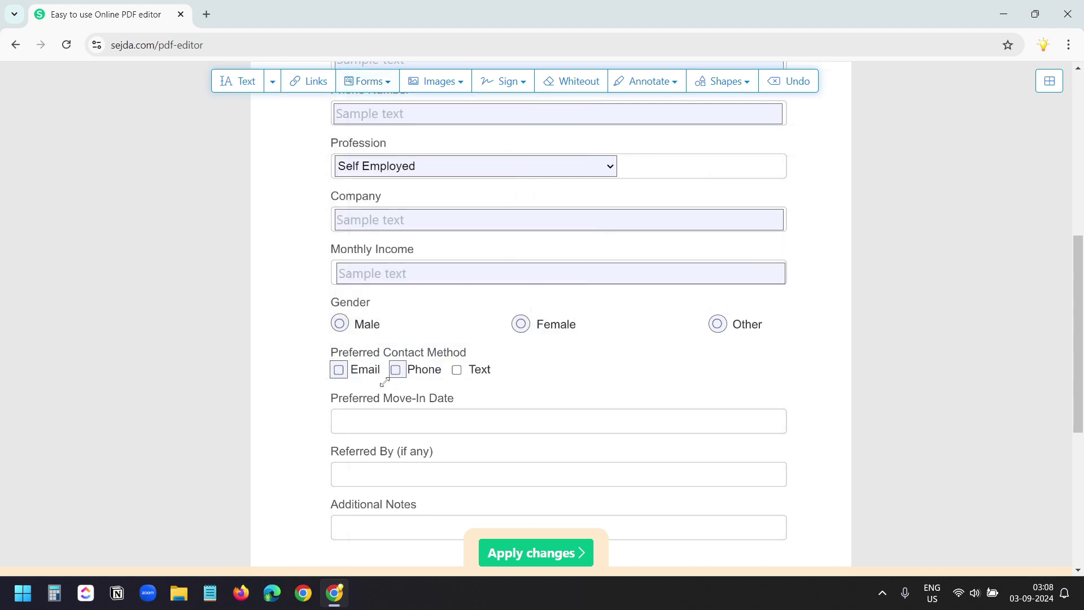
left_click(382, 88)
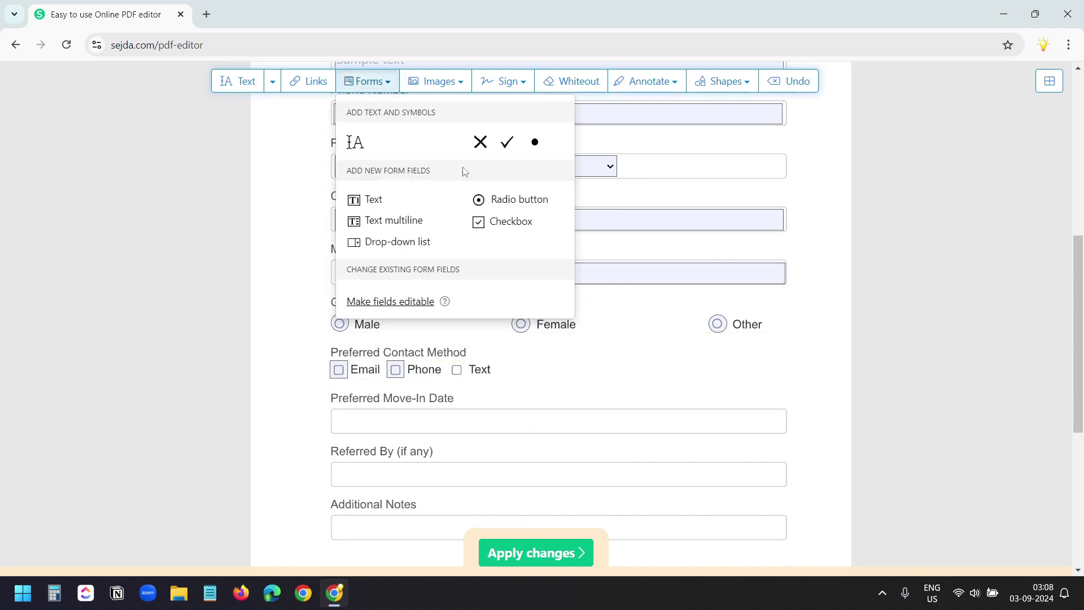
left_click(497, 221)
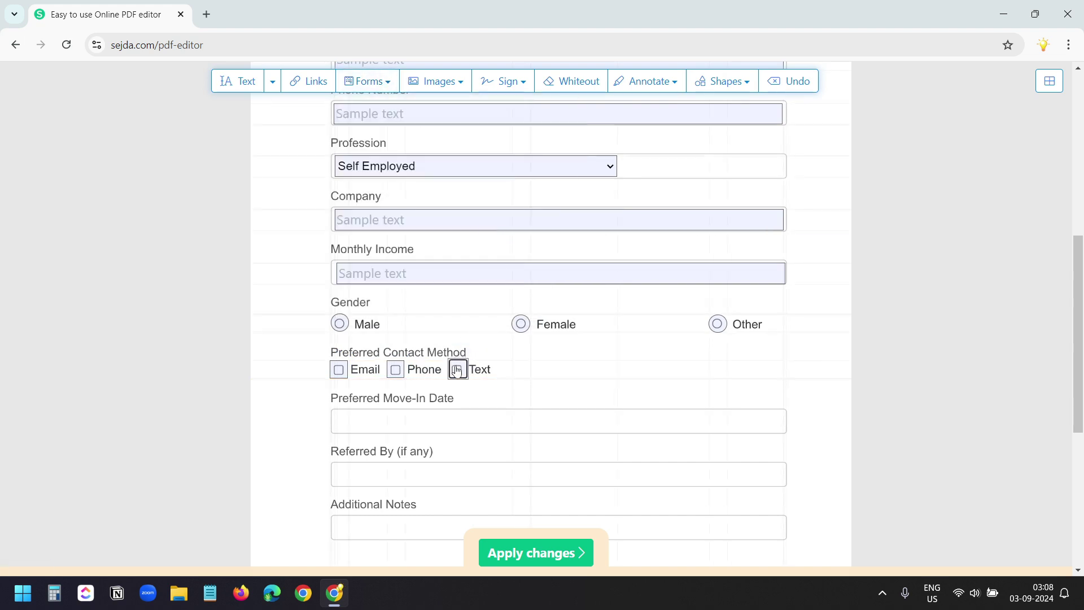
left_click(456, 370)
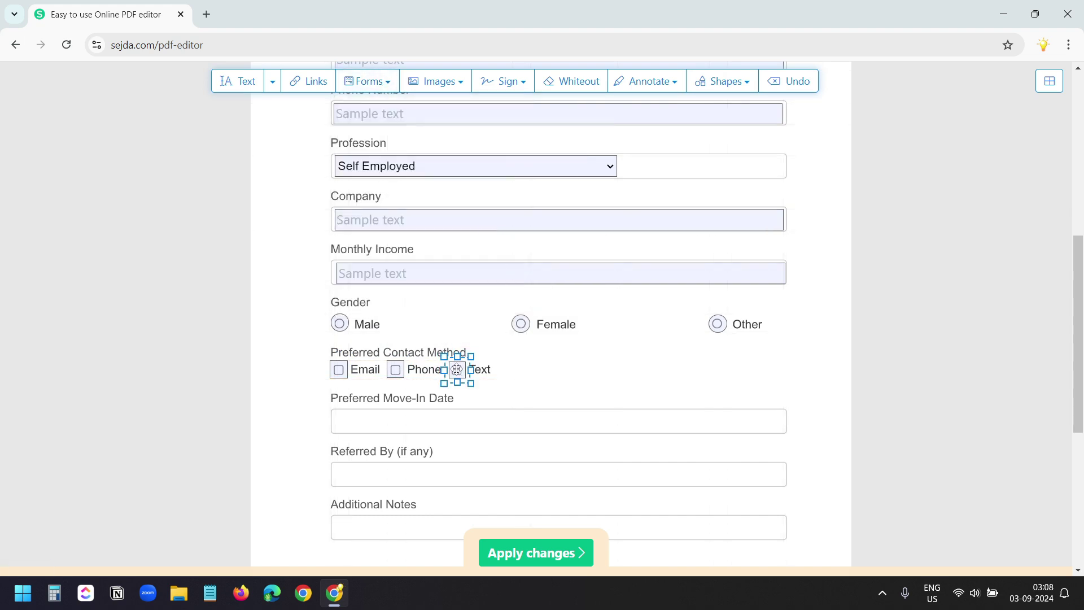
- Add single-line text fields to Preferred Move-In Date and Referred By (if any)
scroll(456, 368, "down", 1)
left_click(368, 80)
left_click(367, 200)
left_click(347, 355)
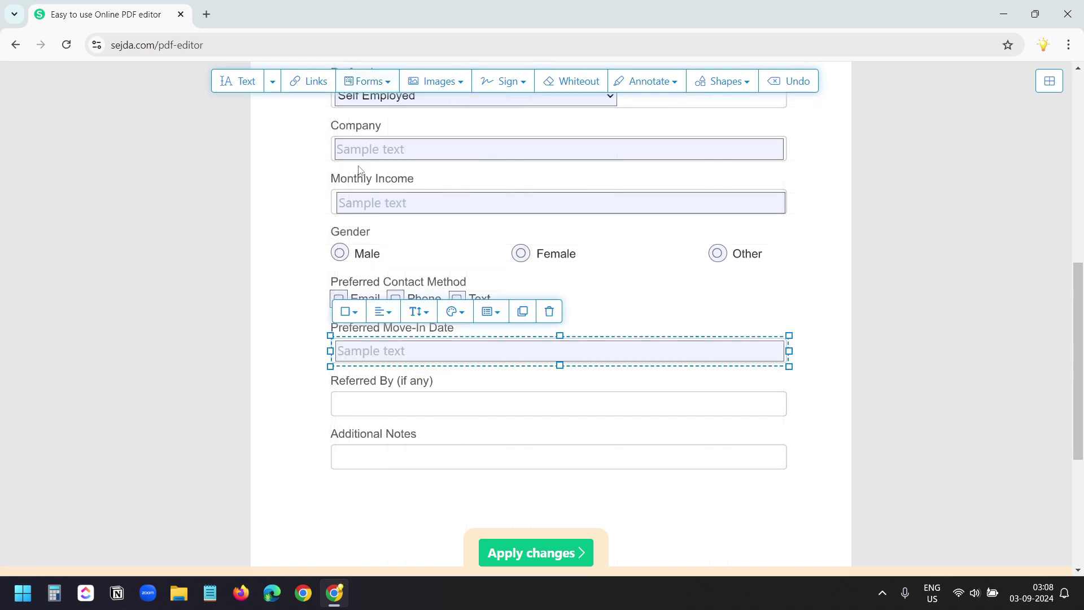
left_click(368, 80)
left_click(368, 197)
left_click(345, 402)
- Add a text field for Additional Notes and choose a multi-line text box
left_click(368, 81)
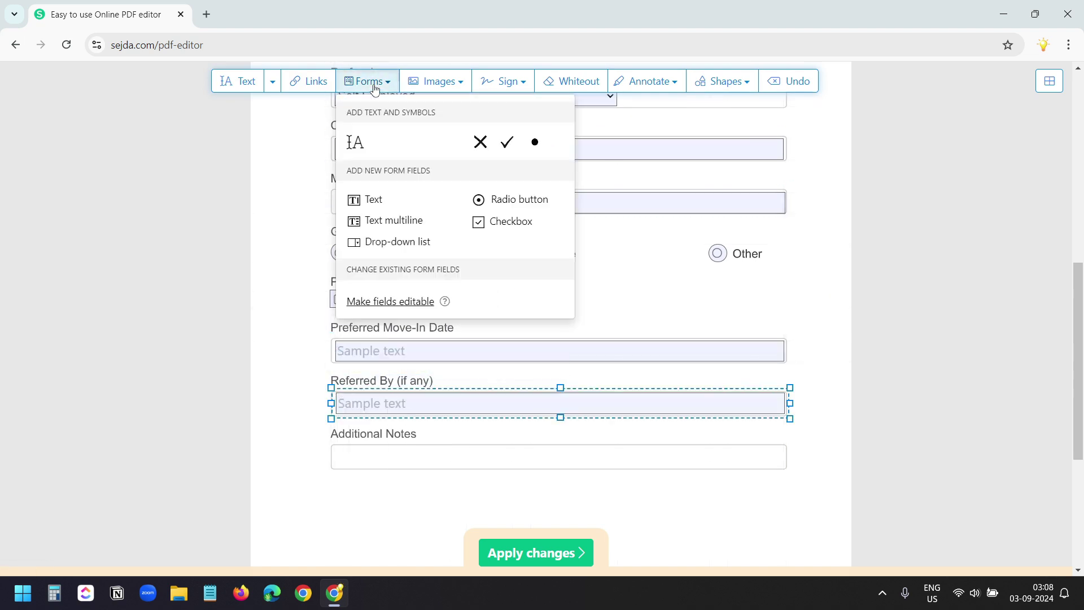
left_click(368, 198)
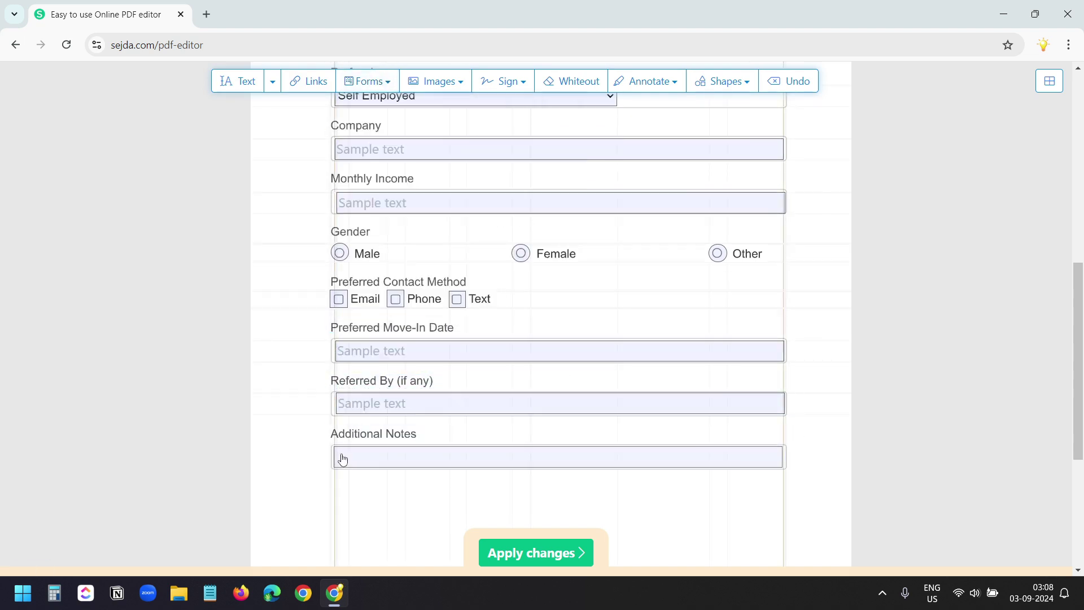
left_click(342, 457)
left_click(387, 76)
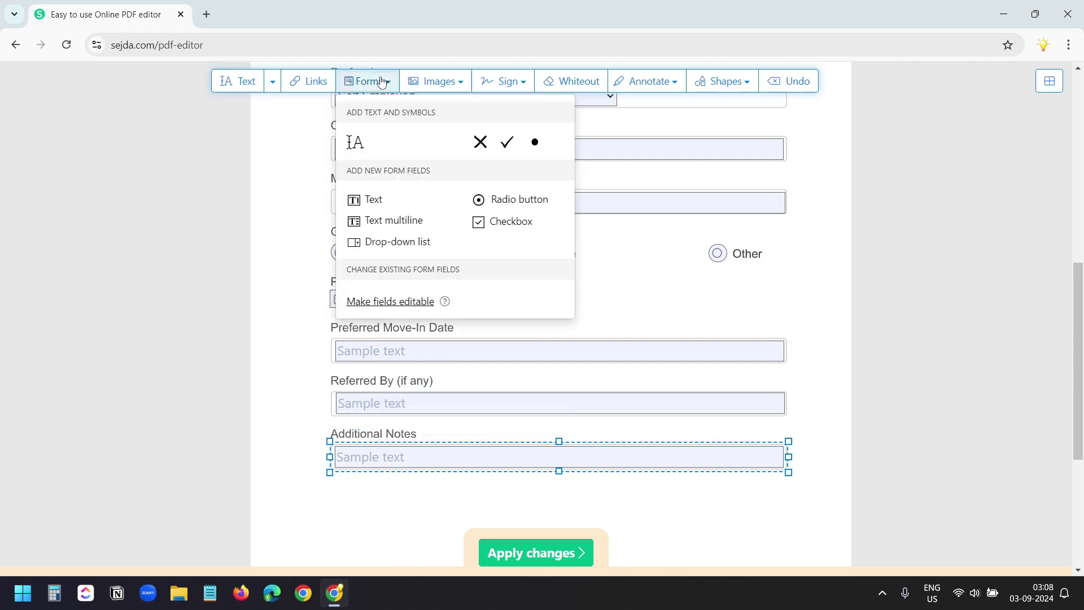
left_click(394, 223)
scroll(861, 275, "up", 15)
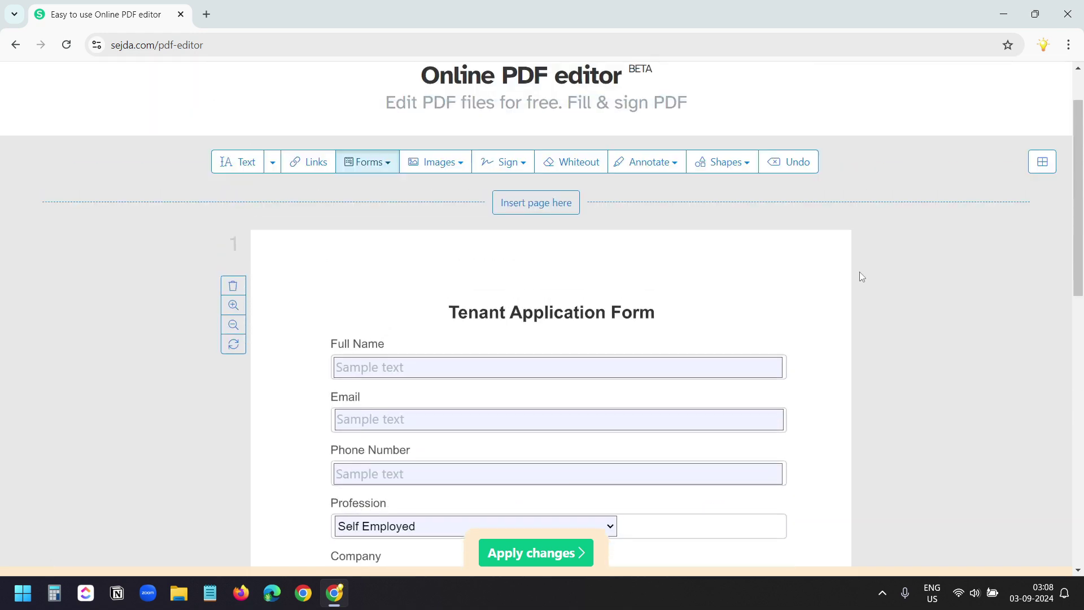
scroll(859, 272, "down", 12)
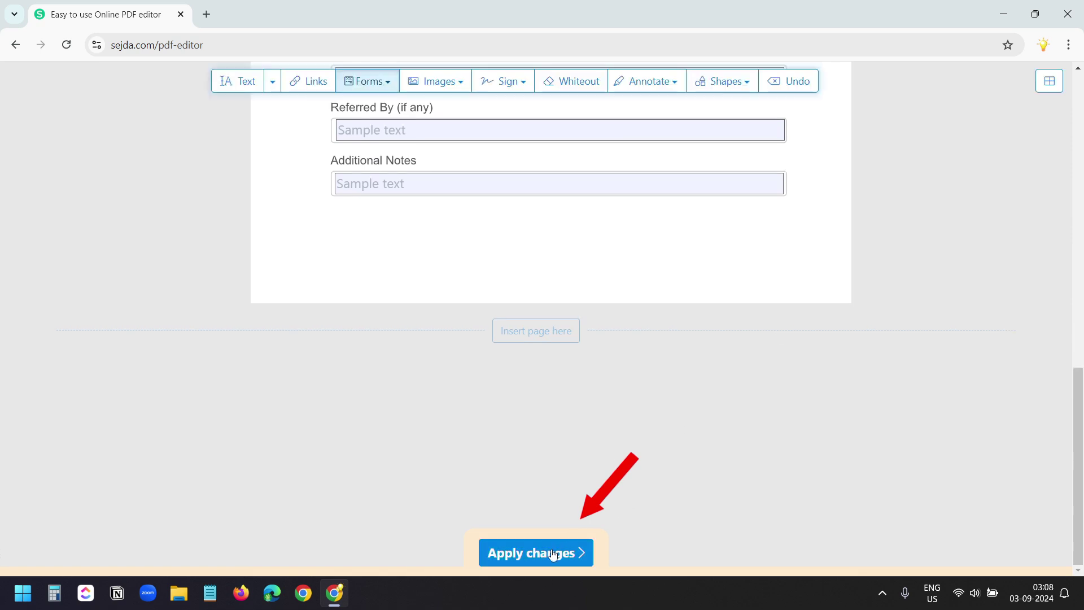
- Apply the changes, download Tenant Application (1).pdf and show it in the Downloads folder
left_click(553, 553)
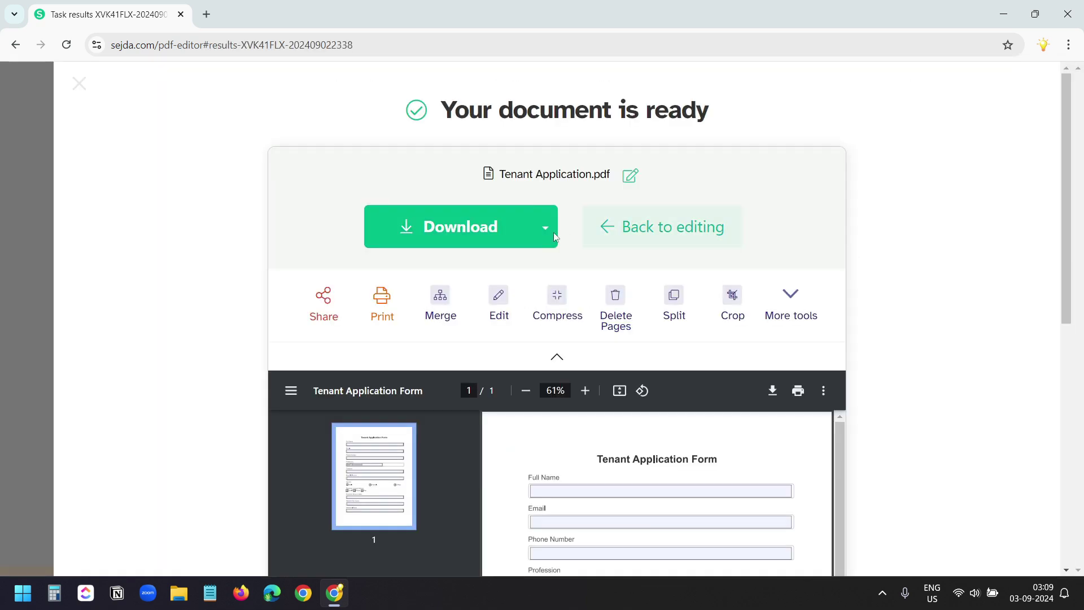
left_click(477, 227)
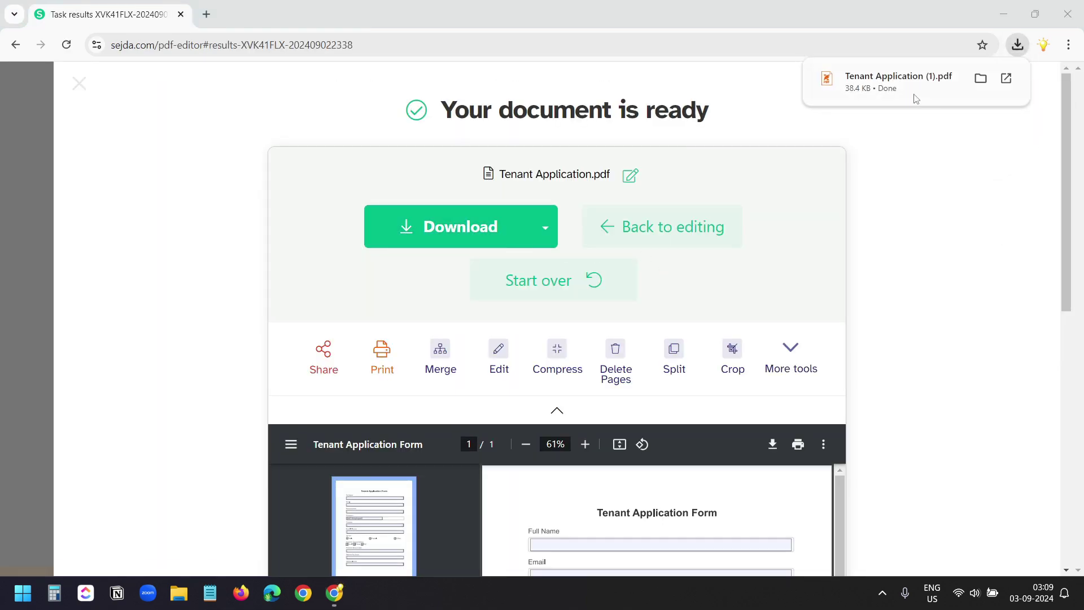
left_click(980, 78)
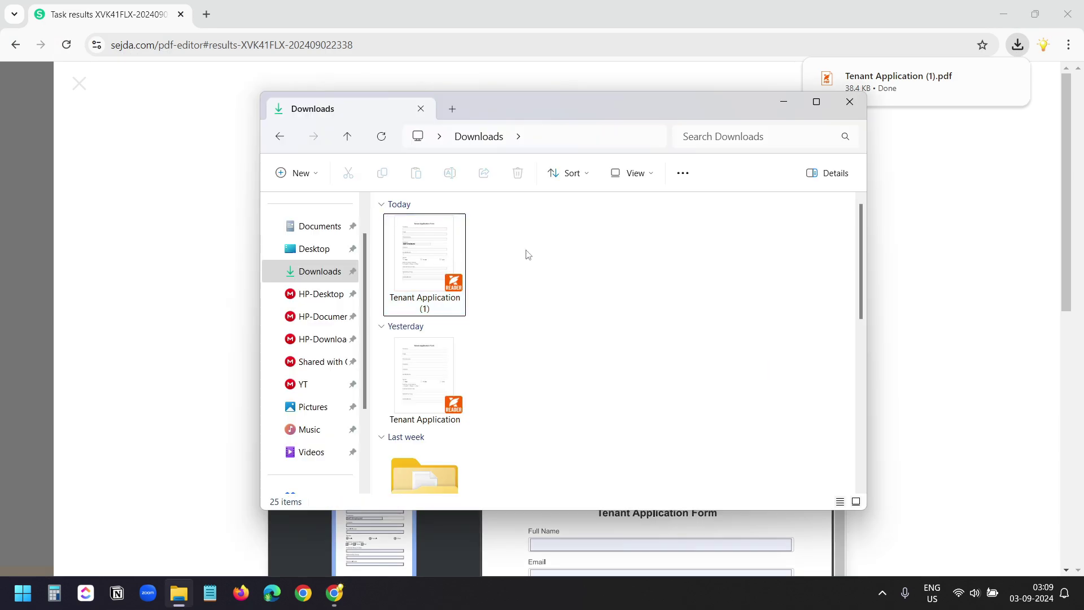
- Open Tenant Application (1).pdf in Foxit and enter the applicant's name, e-mail and phone number
double_click(435, 255)
scroll(575, 328, "down", 3)
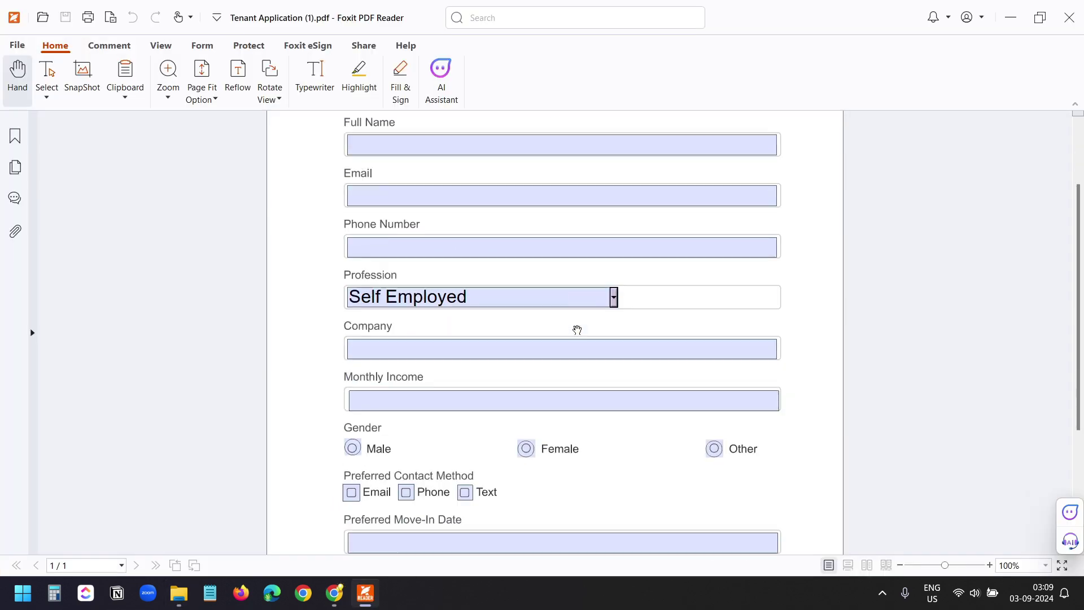
scroll(573, 328, "up", 3)
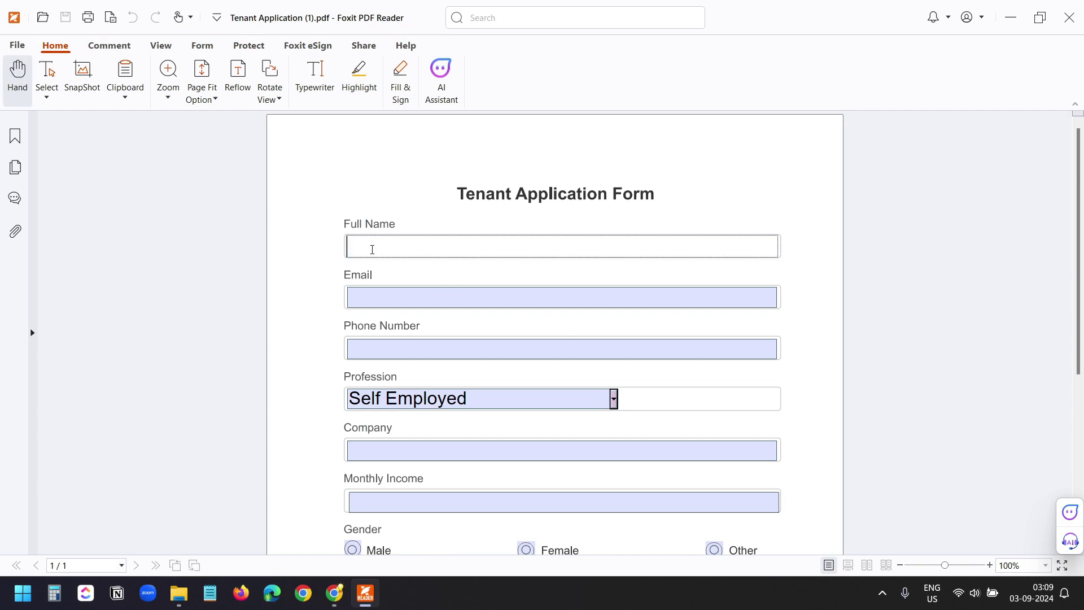
type("John Doe")
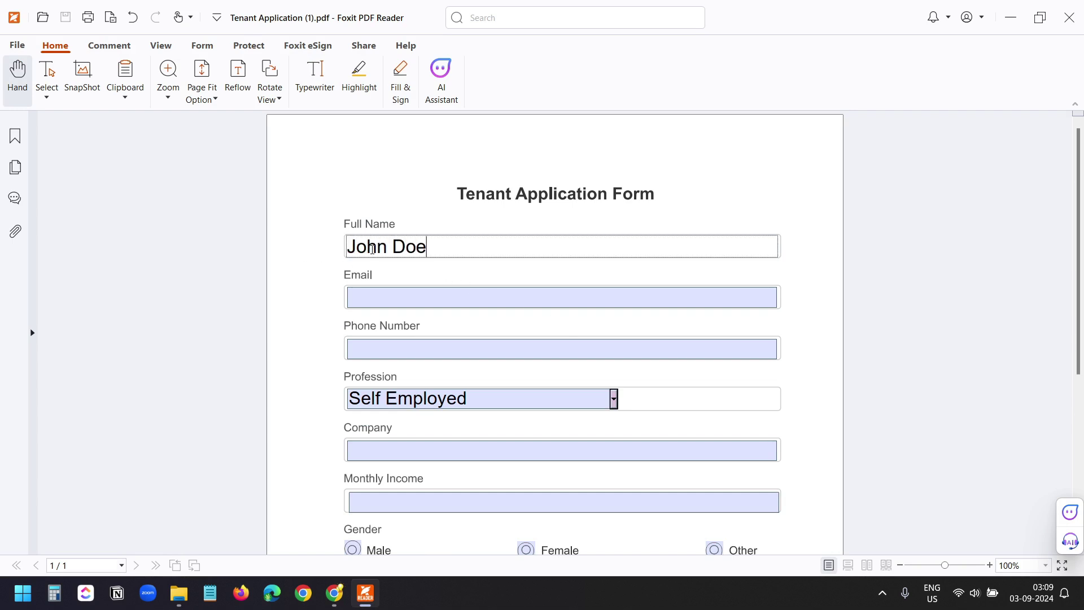
left_click(378, 296)
type("john@example.com")
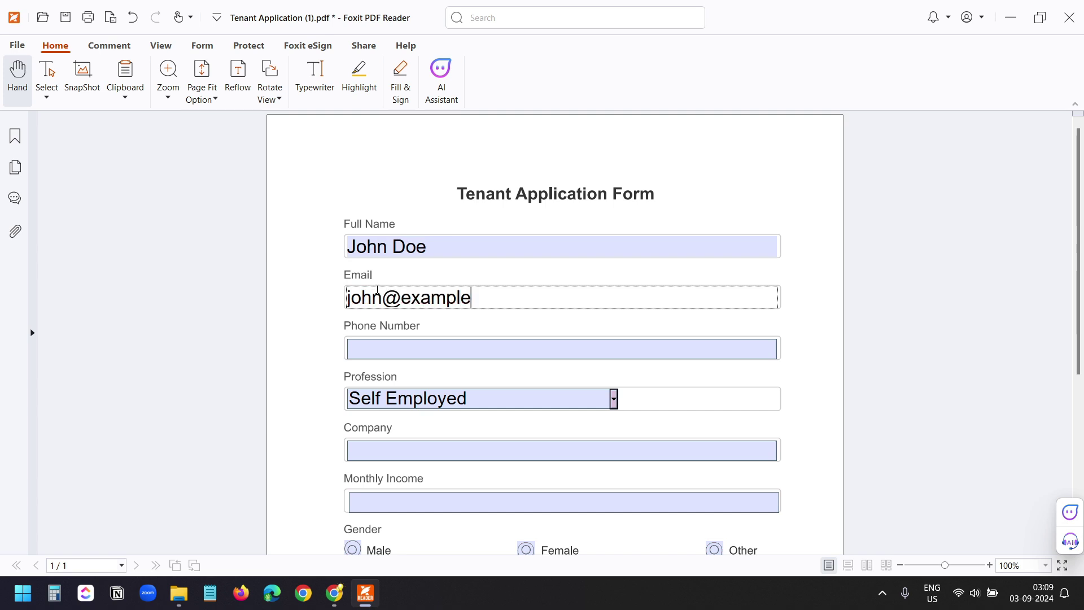
left_click(398, 346)
type("1234567890")
- Set Profession to Not working, Company to 'ABC Co' and Monthly Income to 12345
left_click(440, 399)
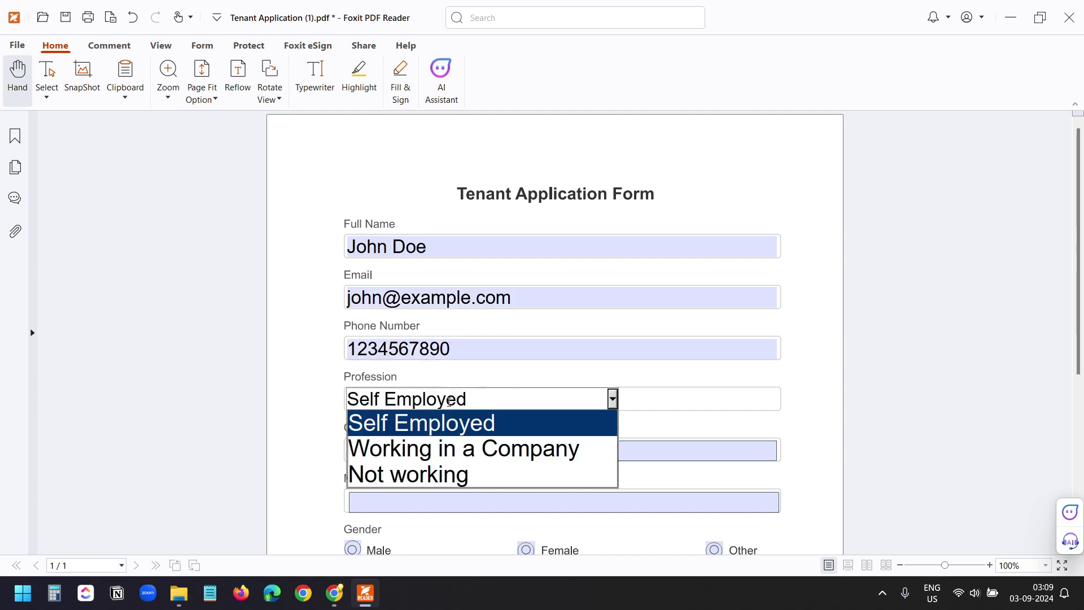
left_click(440, 480)
scroll(375, 390, "down", 2)
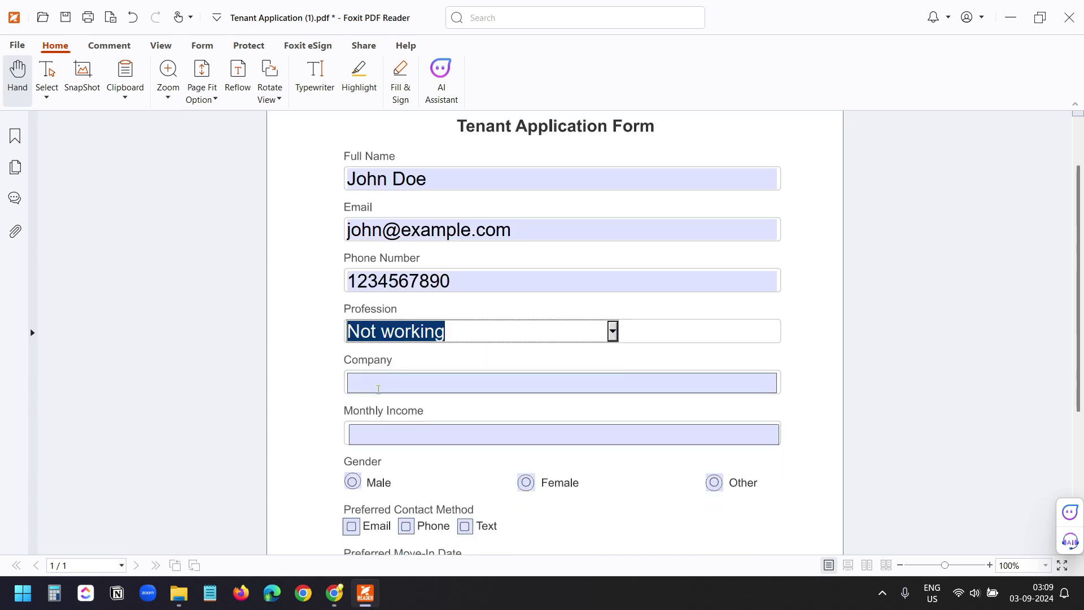
left_click(405, 378)
type("ABC Co")
scroll(408, 389, "down", 1)
left_click(410, 403)
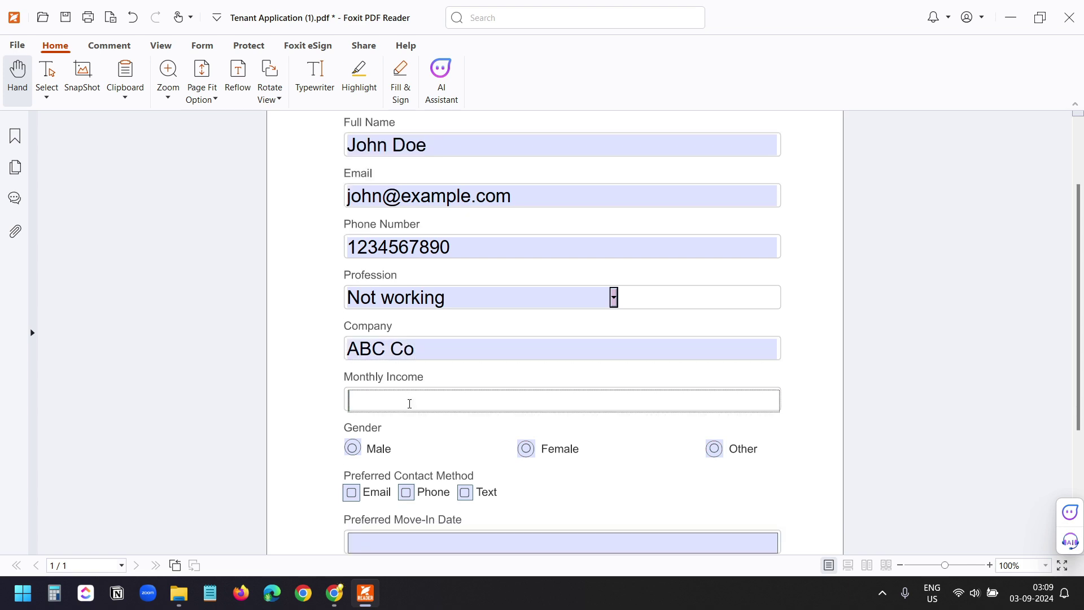
type("12345")
- Select Male gender and tick Email, Phone and Text as contact methods
scroll(469, 409, "down", 1)
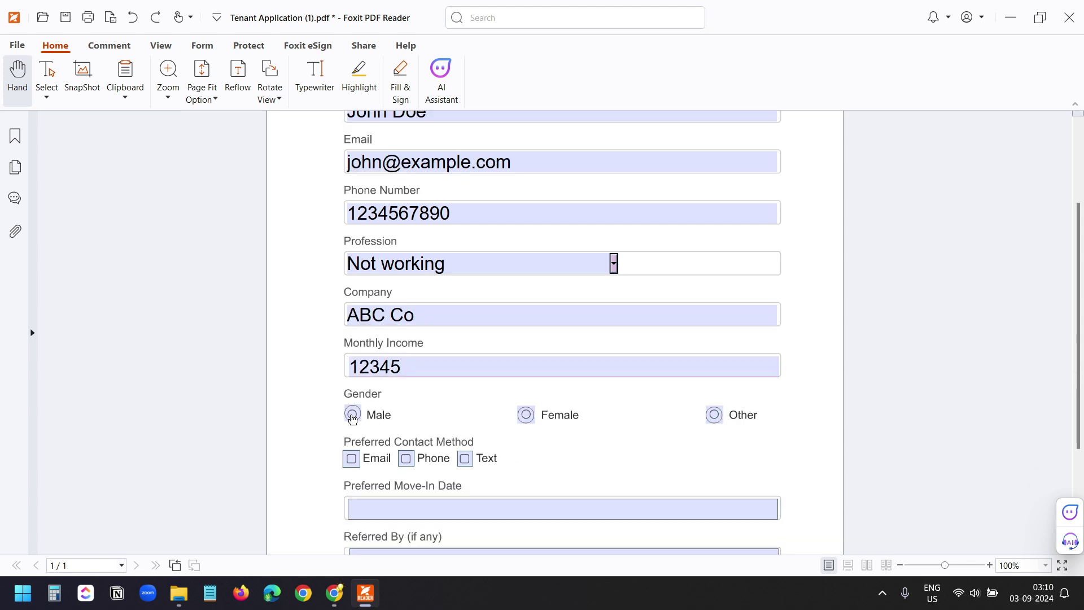
left_click(353, 419)
scroll(362, 415, "down", 1)
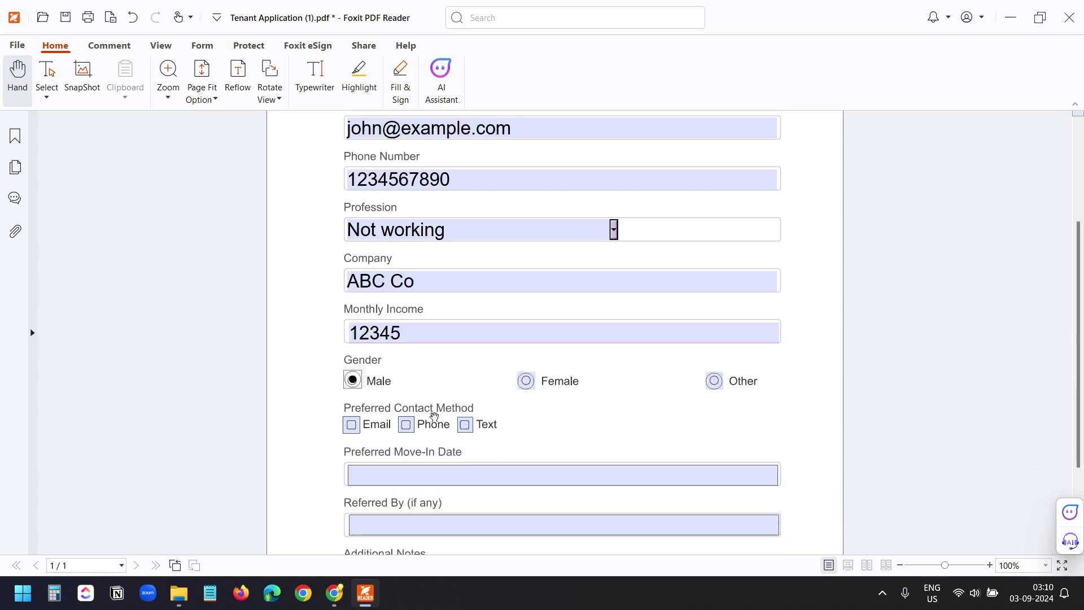
left_click(351, 427)
left_click(406, 426)
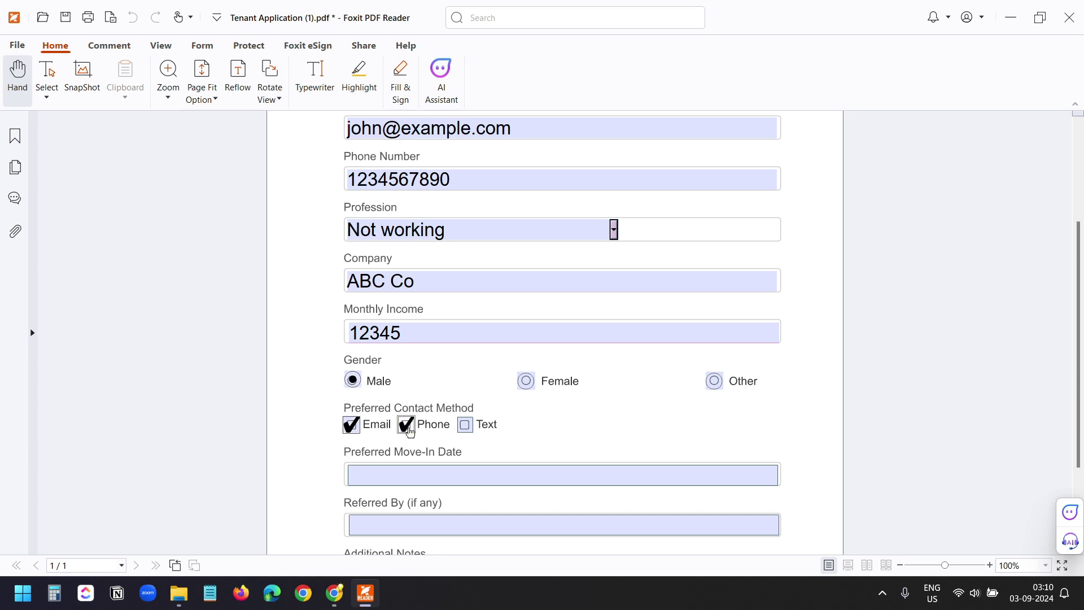
left_click(465, 426)
- Enter move-in date 09-15-2024 and 'None' for Referred By and Additional Notes
scroll(556, 427, "down", 3)
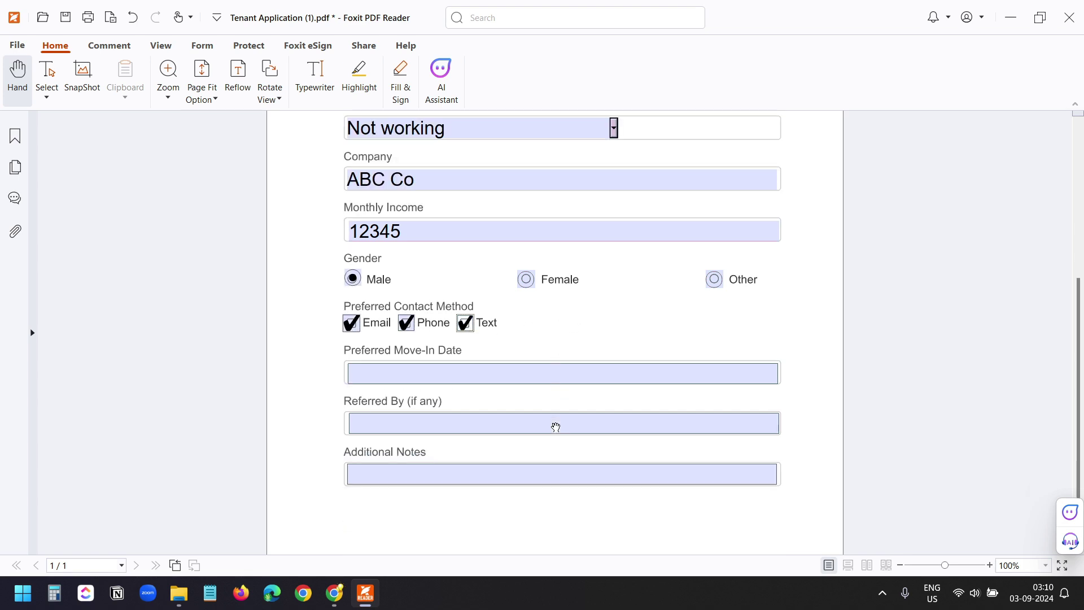
left_click(430, 373)
type("09-15-2024")
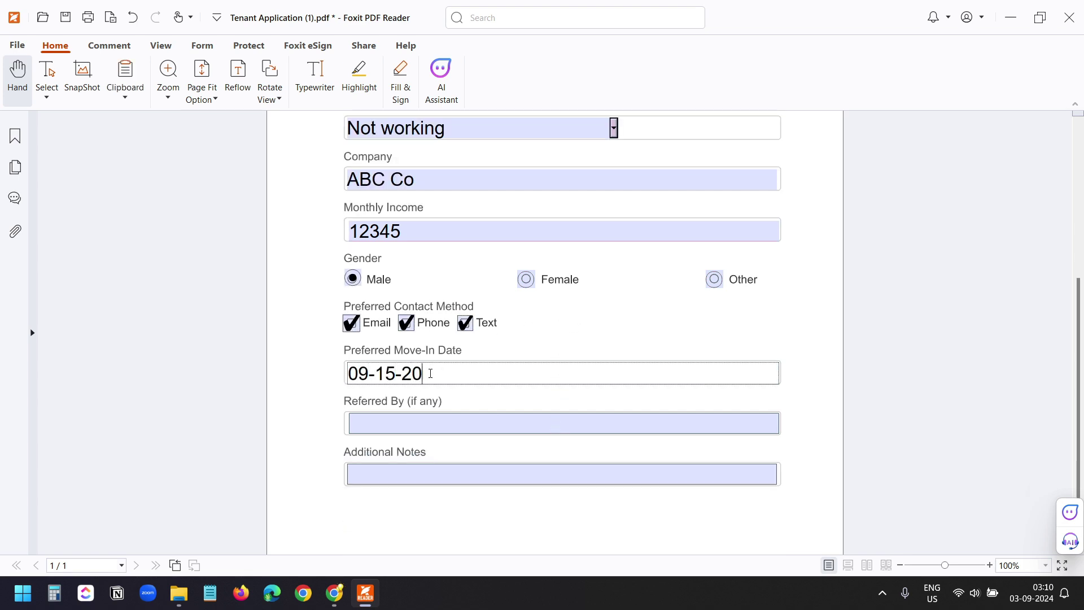
left_click(415, 426)
type("None")
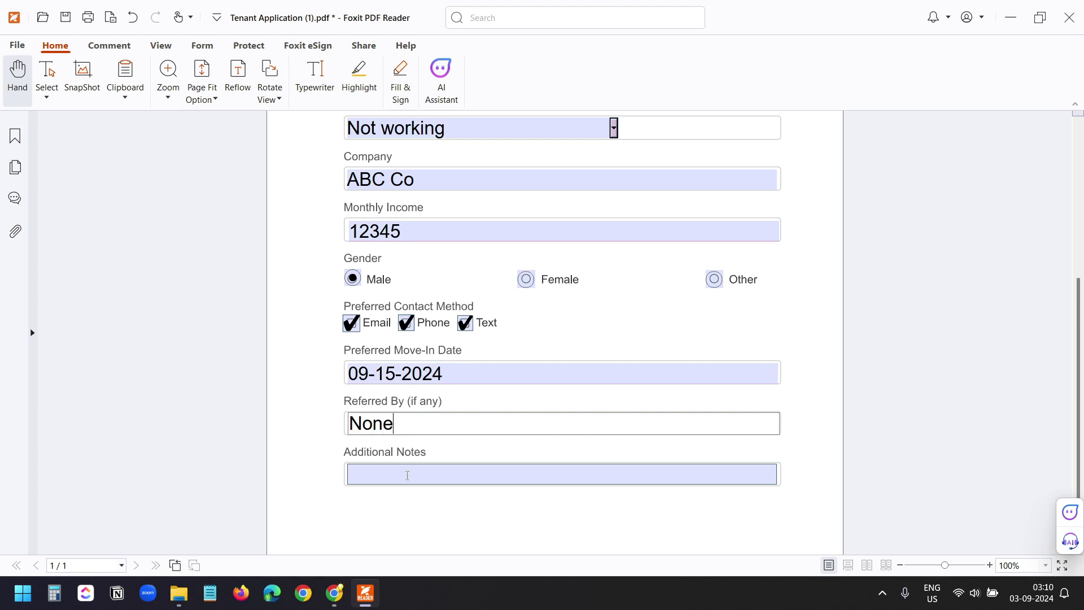
left_click(403, 480)
type("None")
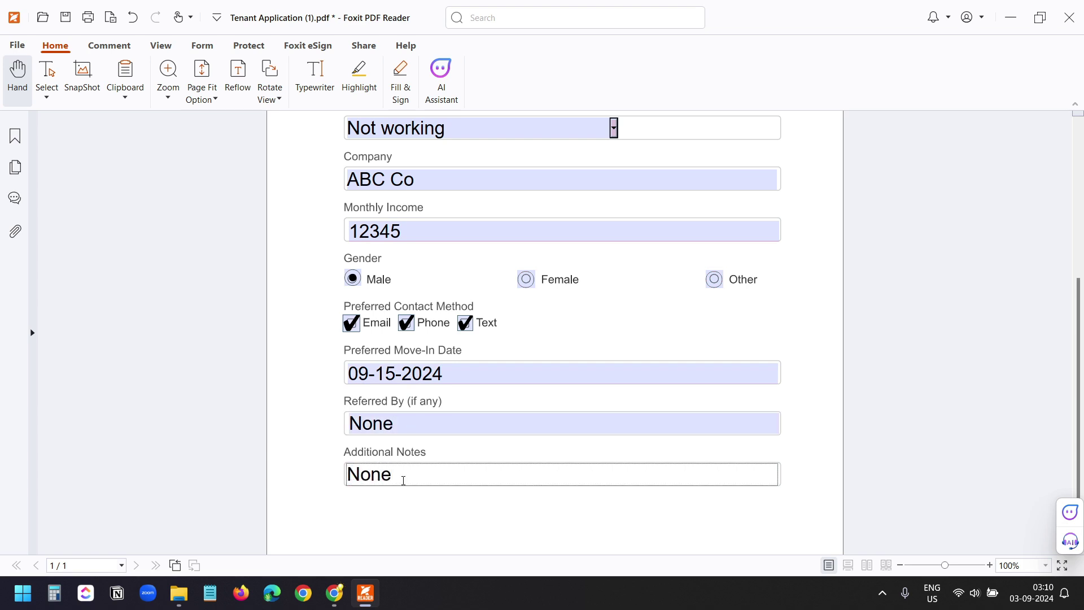
scroll(403, 480, "up", 9)
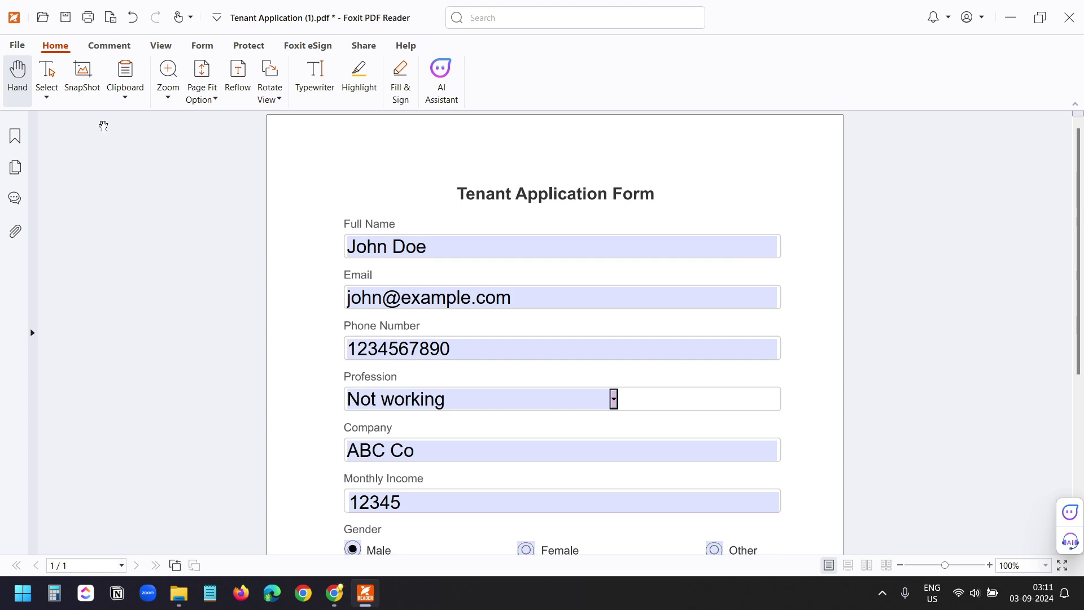
- Save the filled form to Downloads as 'Tenant Application -Filled', replacing the (1) suffix
left_click(22, 47)
left_click(46, 155)
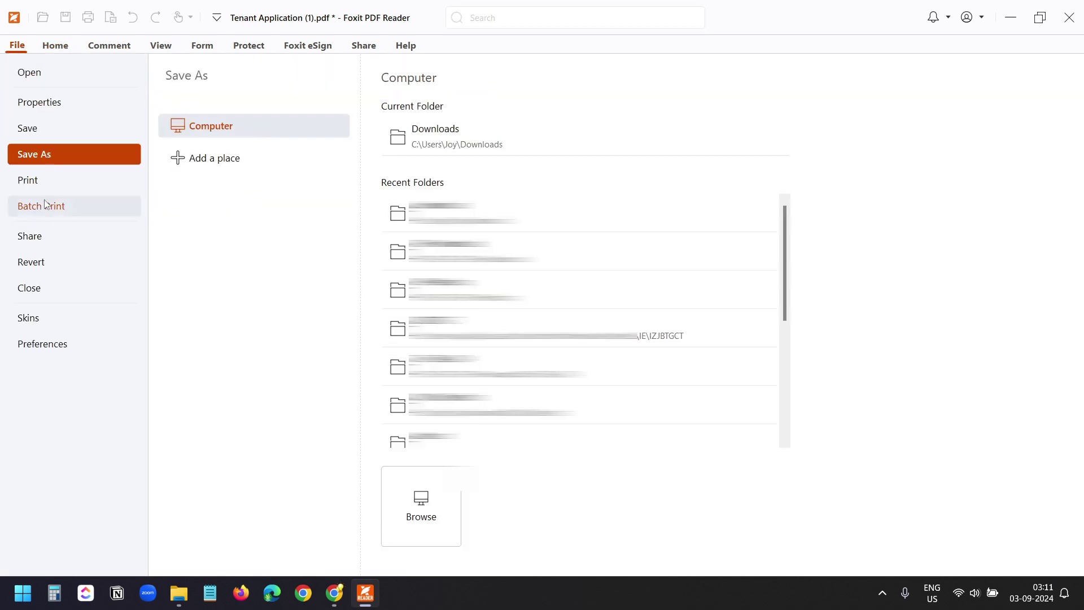
left_click(459, 139)
left_click_drag(492, 349, 504, 348)
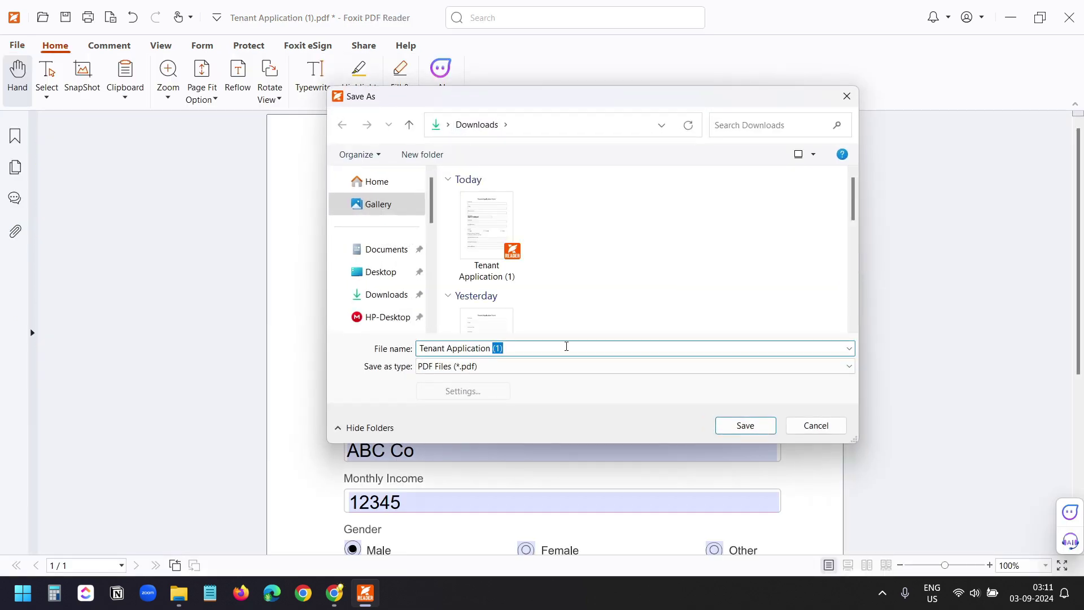
type("-Filled")
left_click(740, 425)
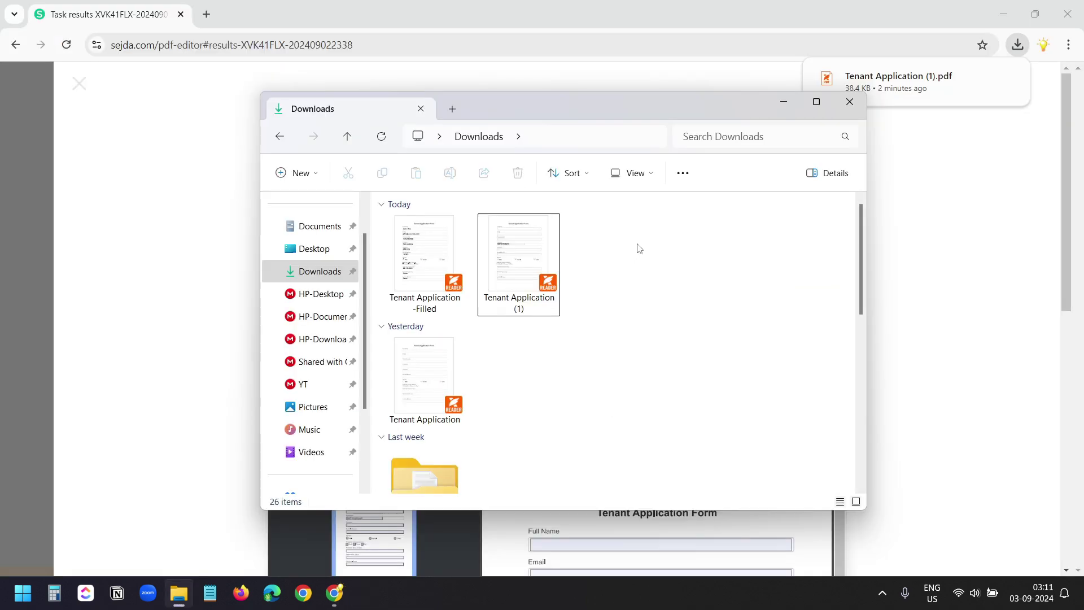
double_click(424, 254)
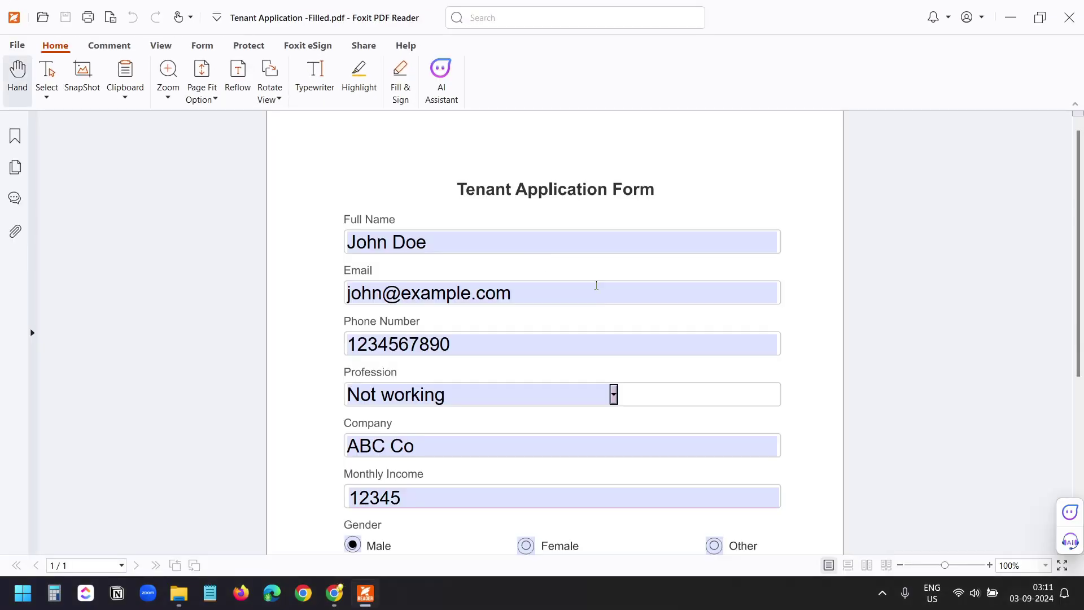
scroll(596, 285, "down", 5)
scroll(598, 301, "up", 5)
key("alt+F4")
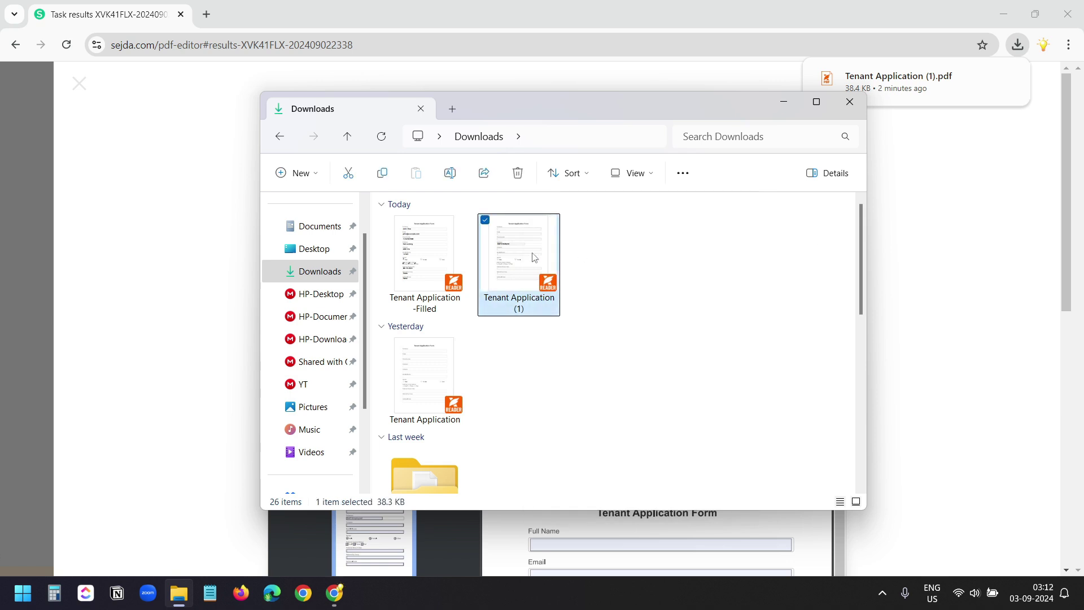
- Open the blank Tenant Application (1).pdf in Adobe Acrobat and select its Full Name field
right_click(534, 258)
mouse_move(724, 262)
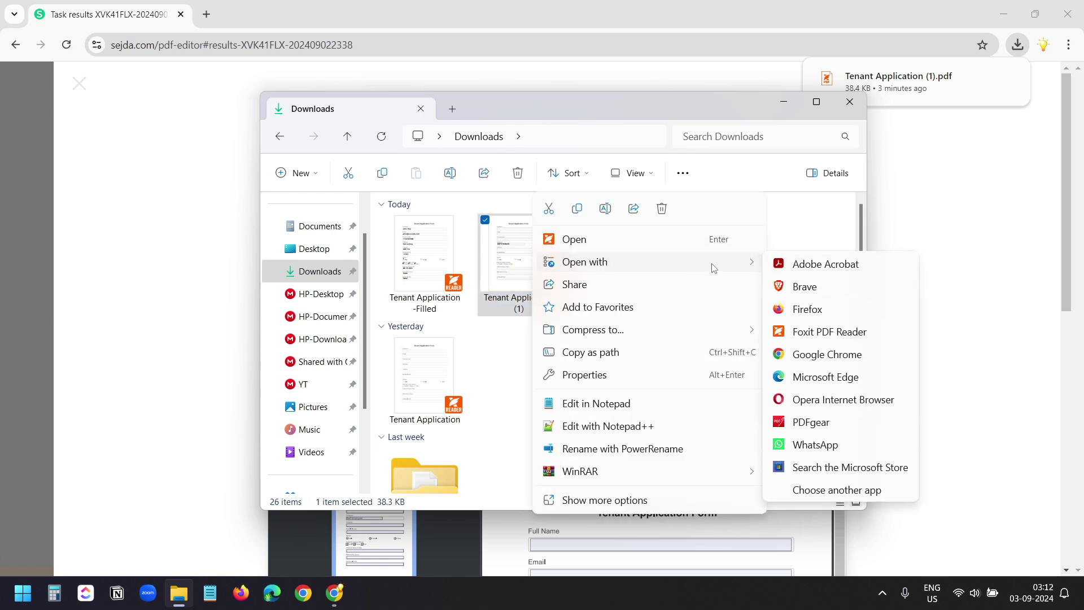
left_click(805, 264)
left_click(578, 149)
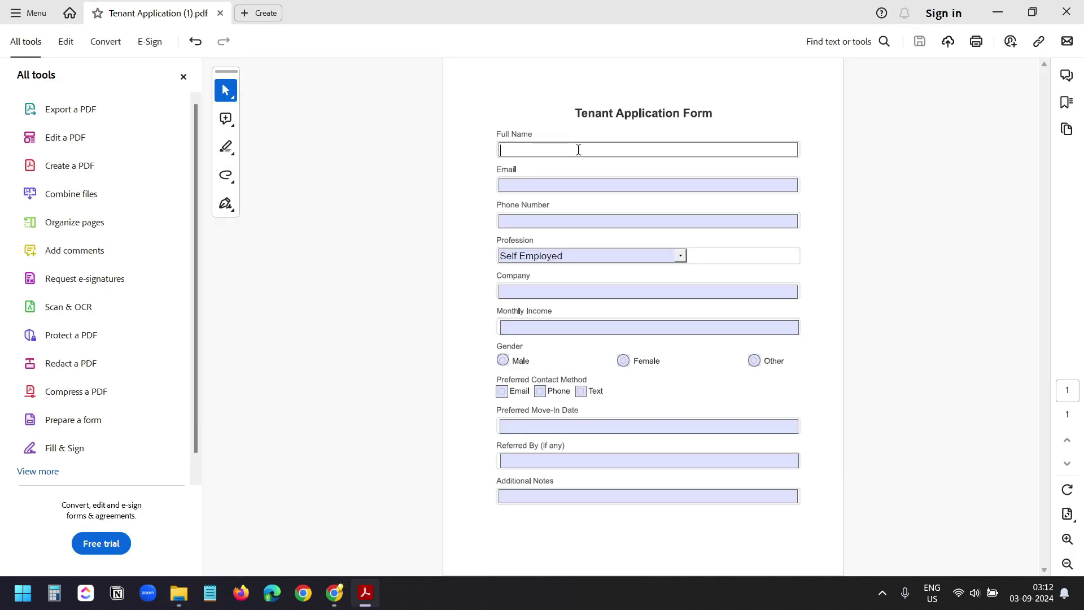